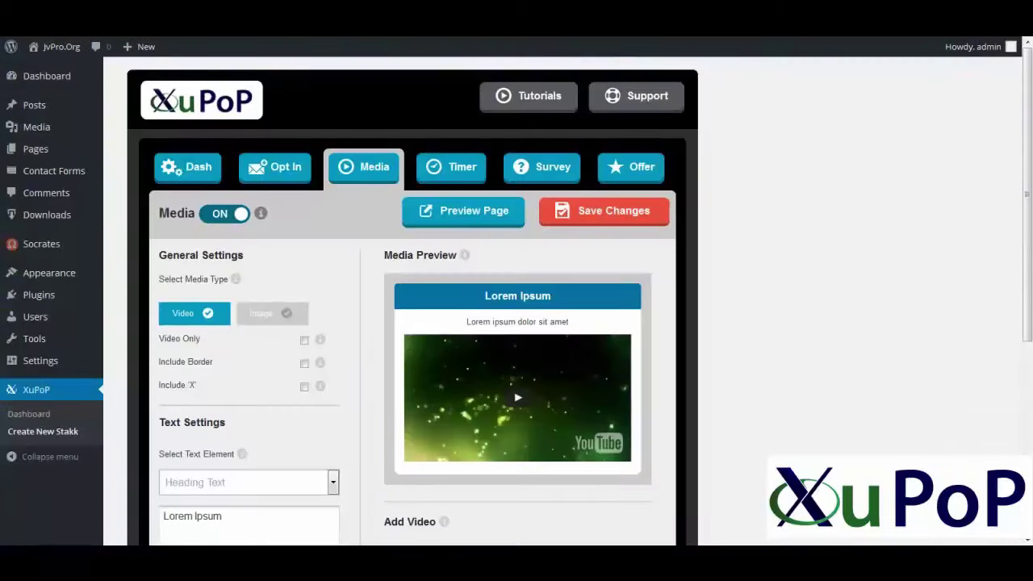
Open the XuPoP list of saved projects and switch the Video + Optin project off.
click(28, 394)
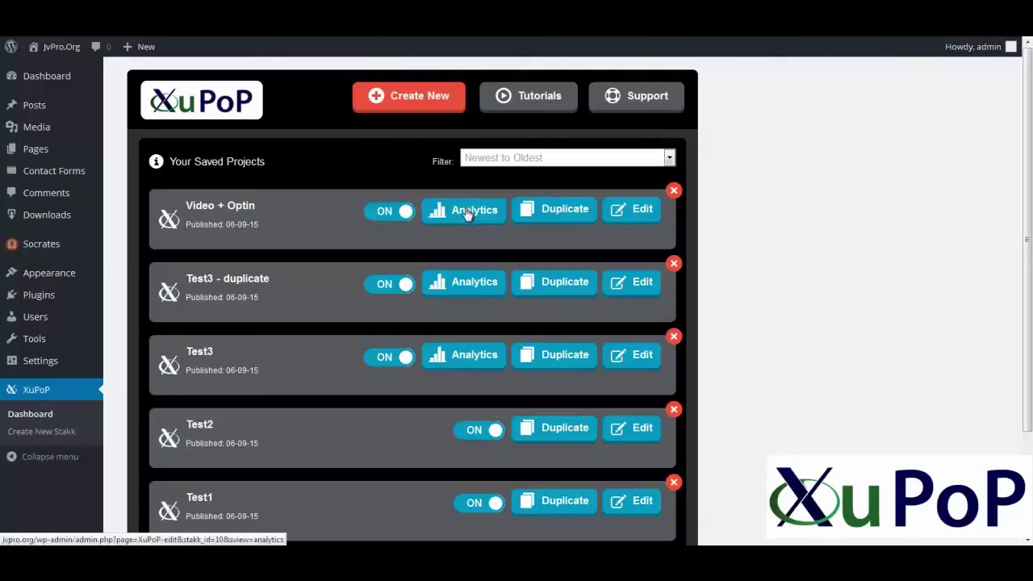
click(384, 215)
click(385, 215)
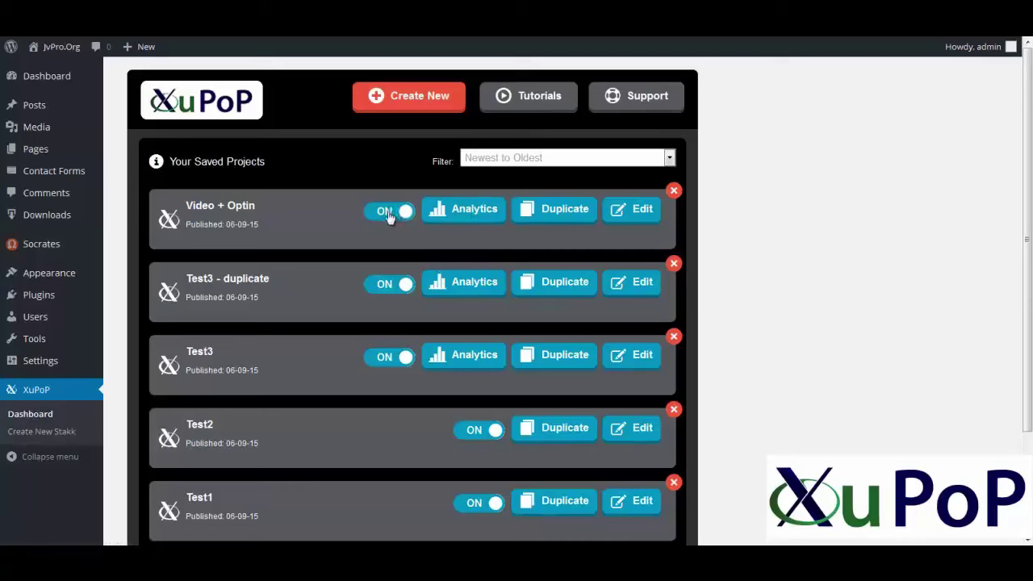
click(394, 214)
click(396, 216)
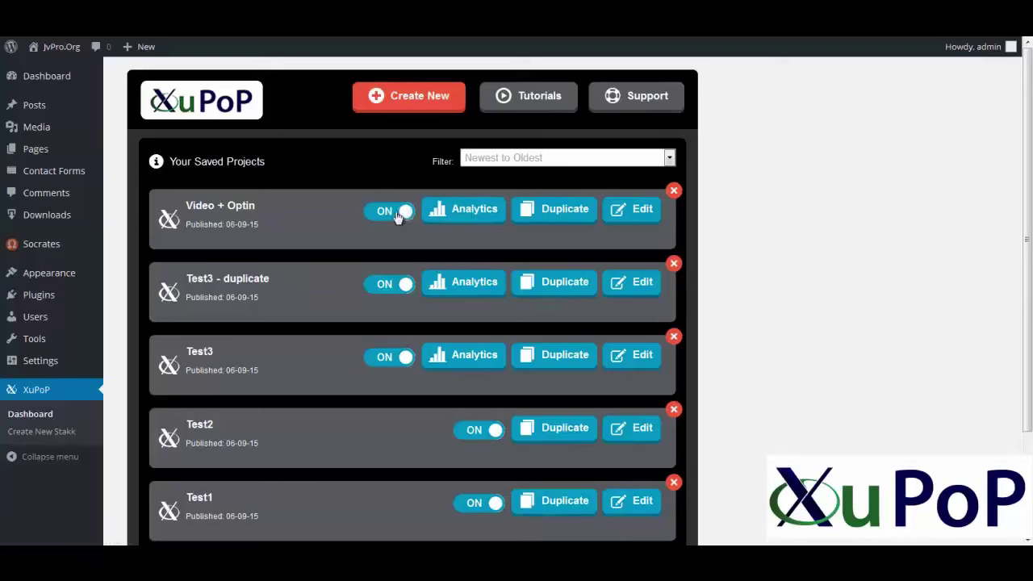
Duplicate the Video + Optin project, open the copy for editing and retitle it Test.
click(561, 219)
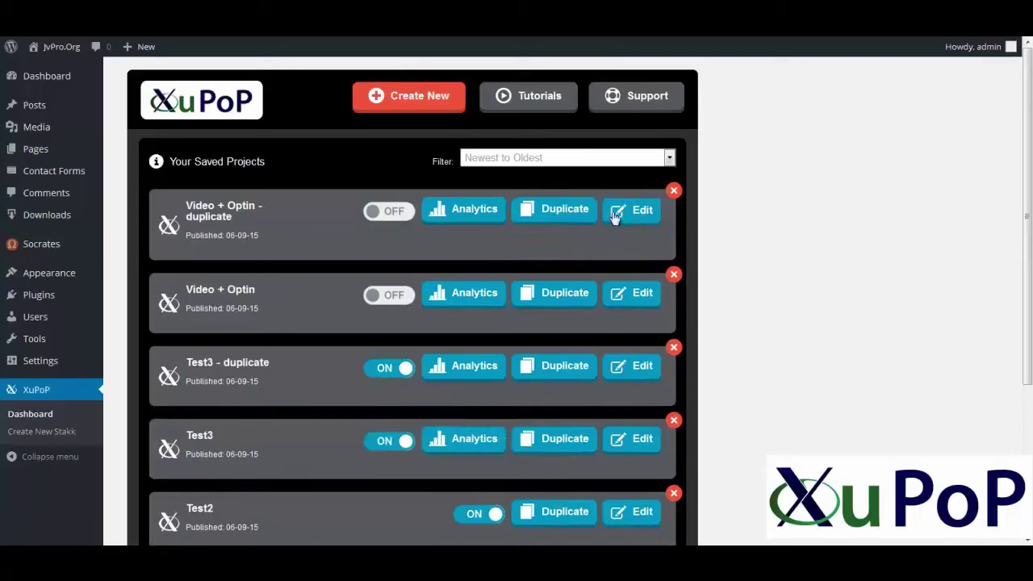
click(642, 211)
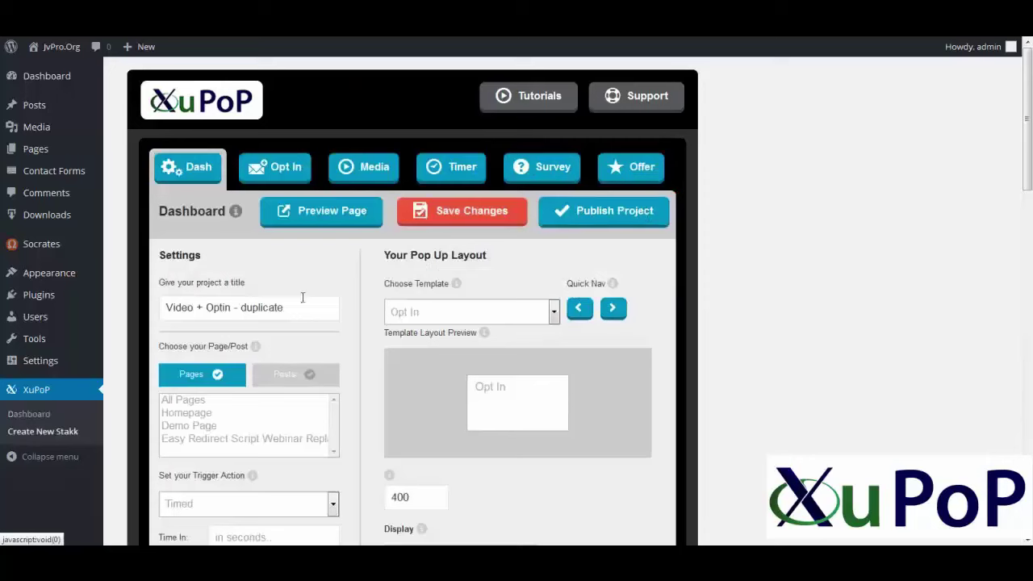
click(297, 304)
drag(297, 306, 107, 308)
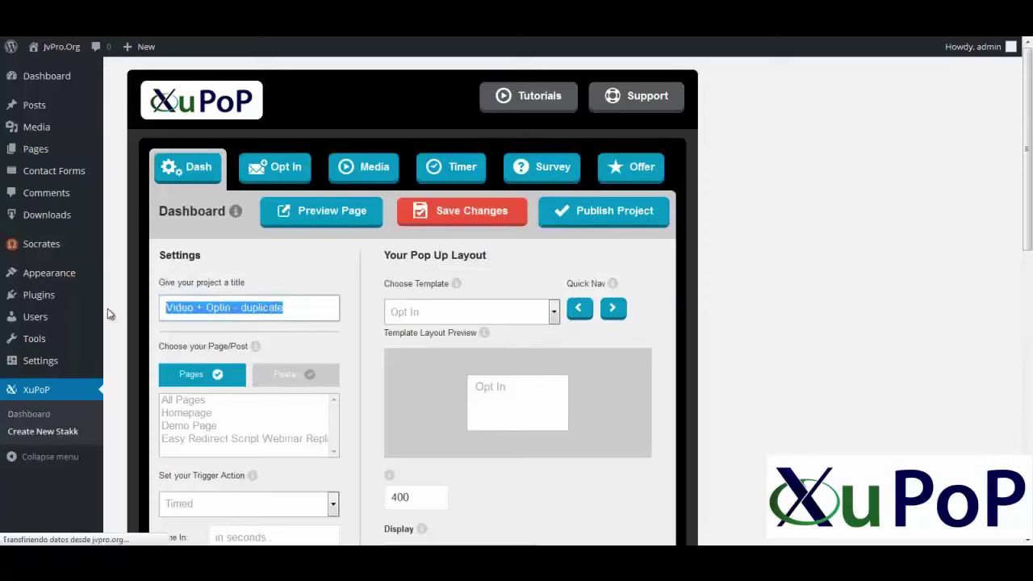
text(Test)
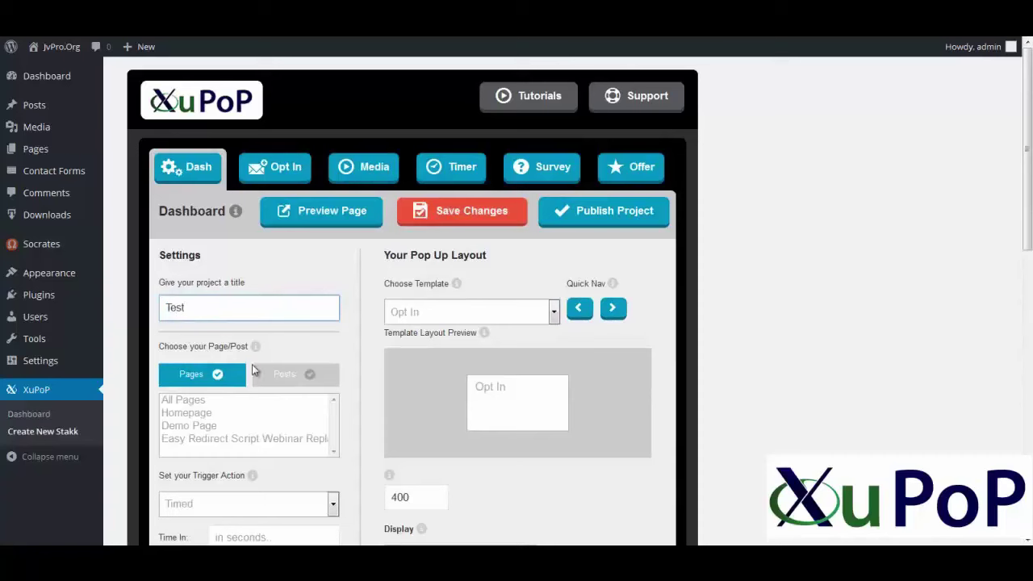
Set the pop-up layout template to Media + Opt In + Timer.
click(553, 312)
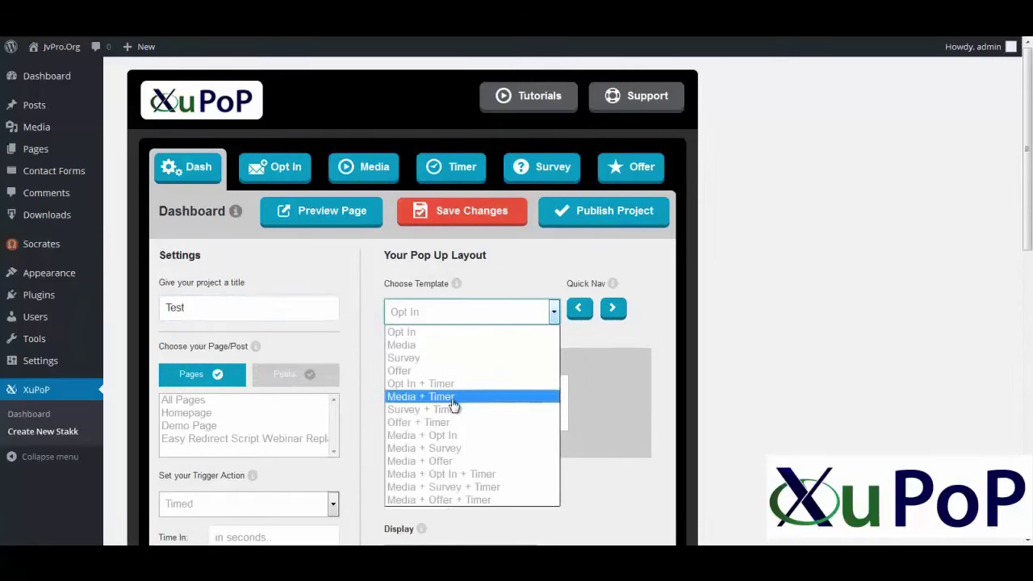
click(431, 474)
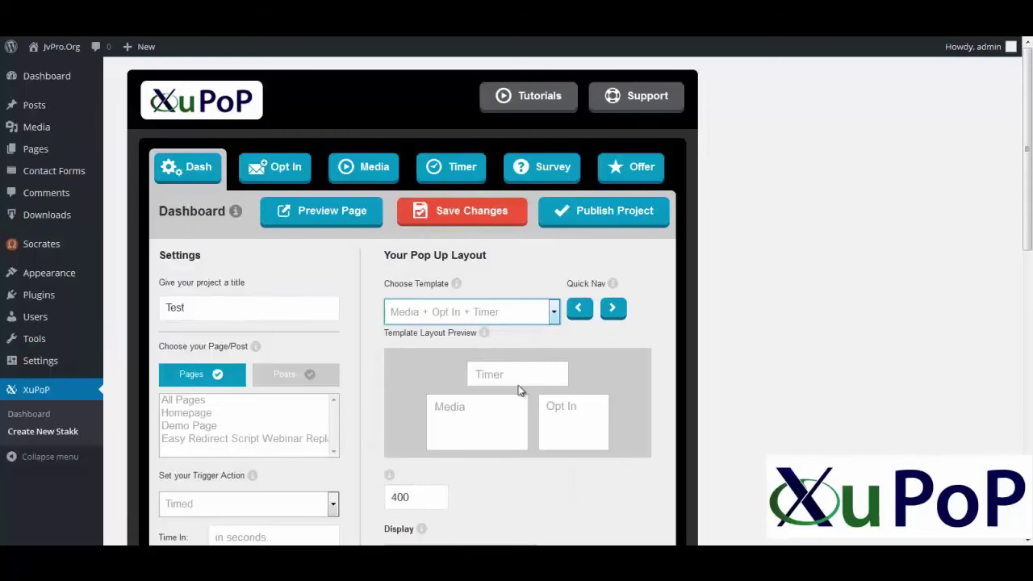
Set the pop-up's trigger action to Timed with a Time In of 2 seconds.
scroll(519, 387, down, 1)
scroll(519, 386, down, 1)
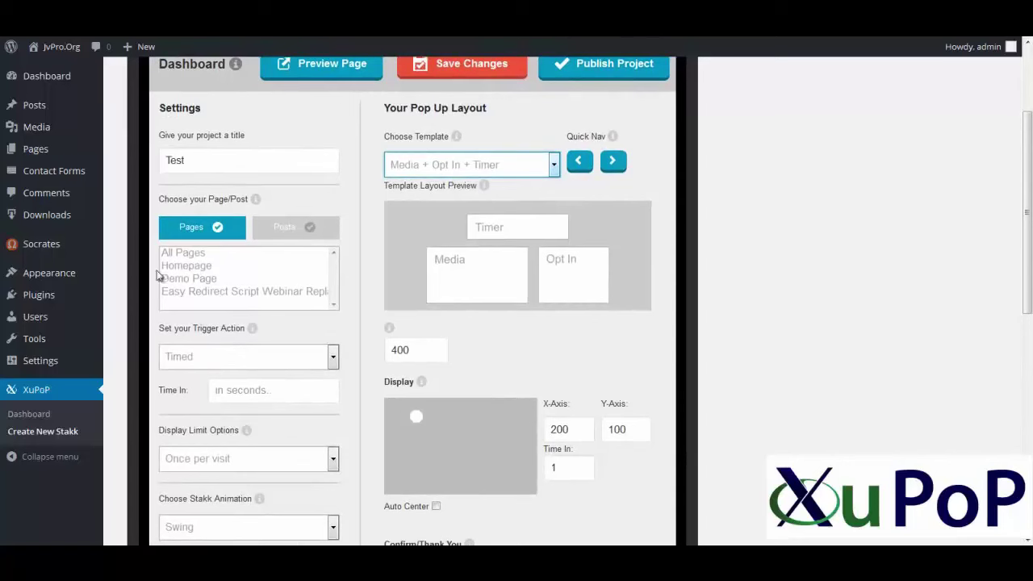
click(284, 359)
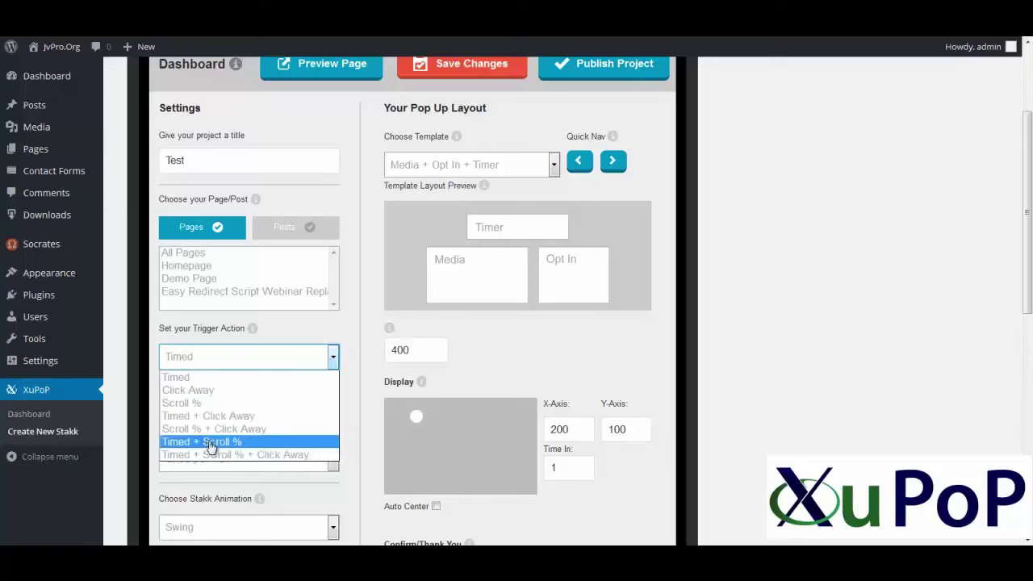
click(205, 361)
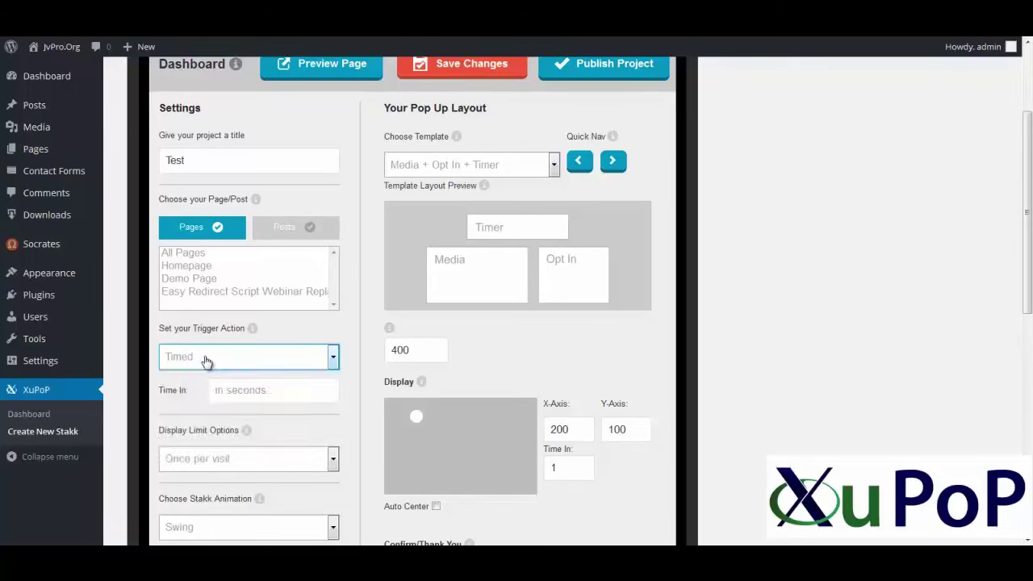
click(213, 391)
text(2)
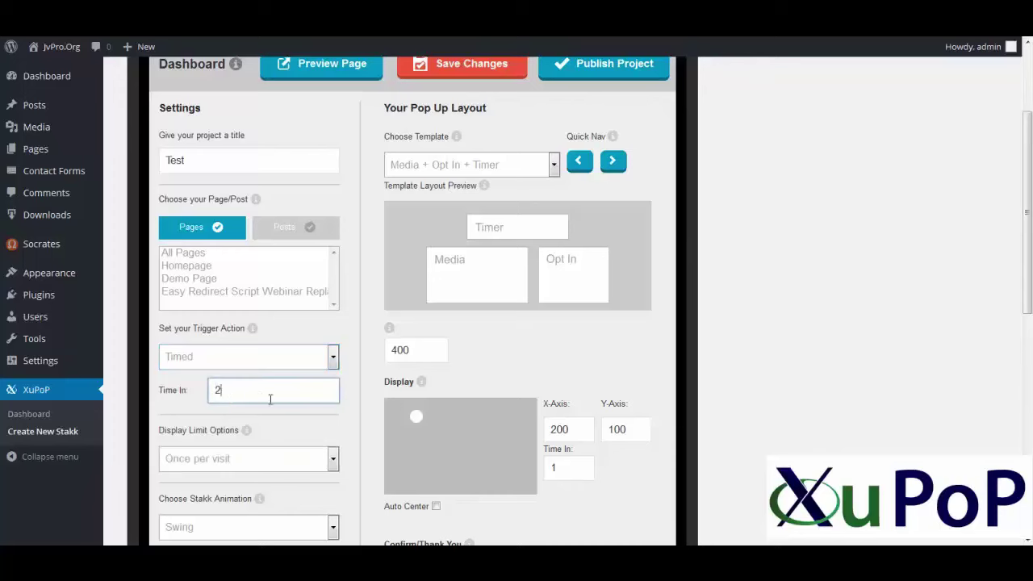
key(Tab)
Choose Once per visit as the display limit and Swing as the Stakk animation.
scroll(274, 306, down, 2)
click(276, 320)
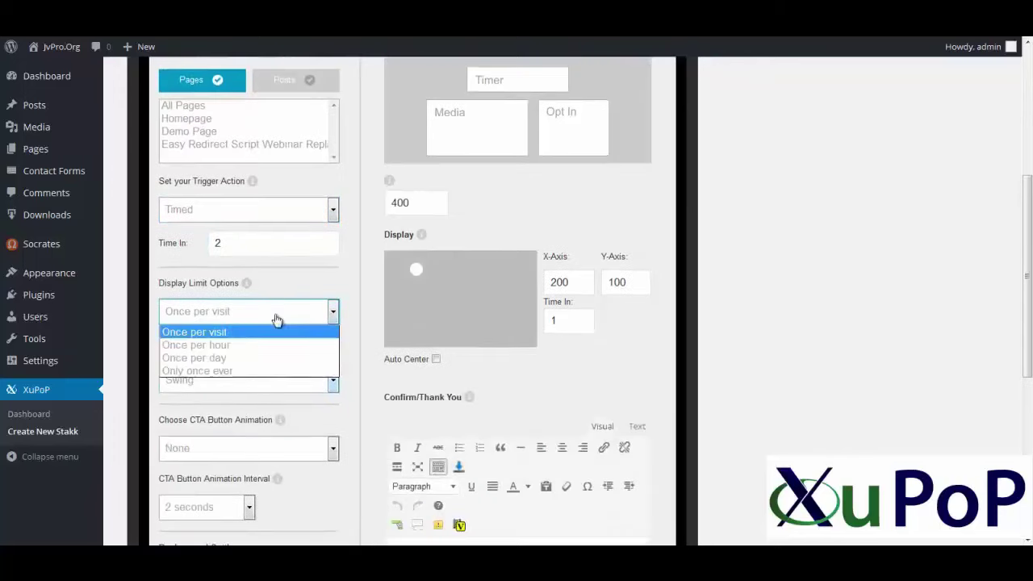
click(242, 319)
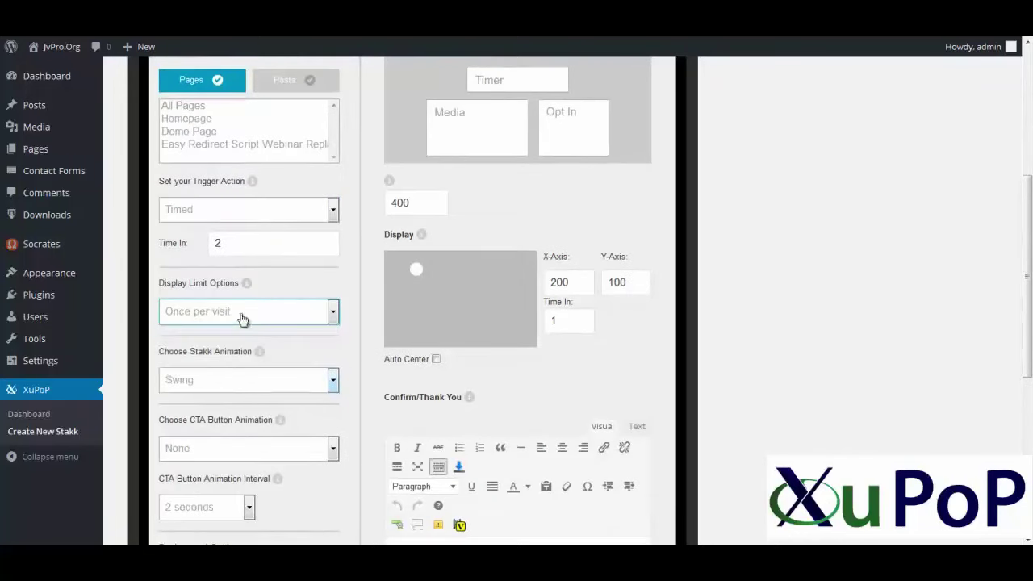
click(218, 389)
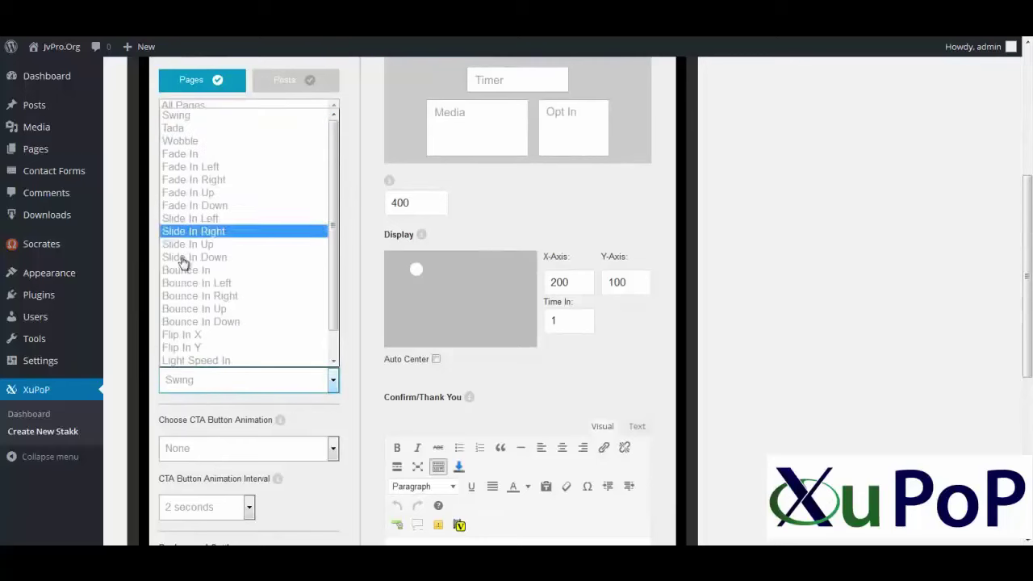
click(197, 117)
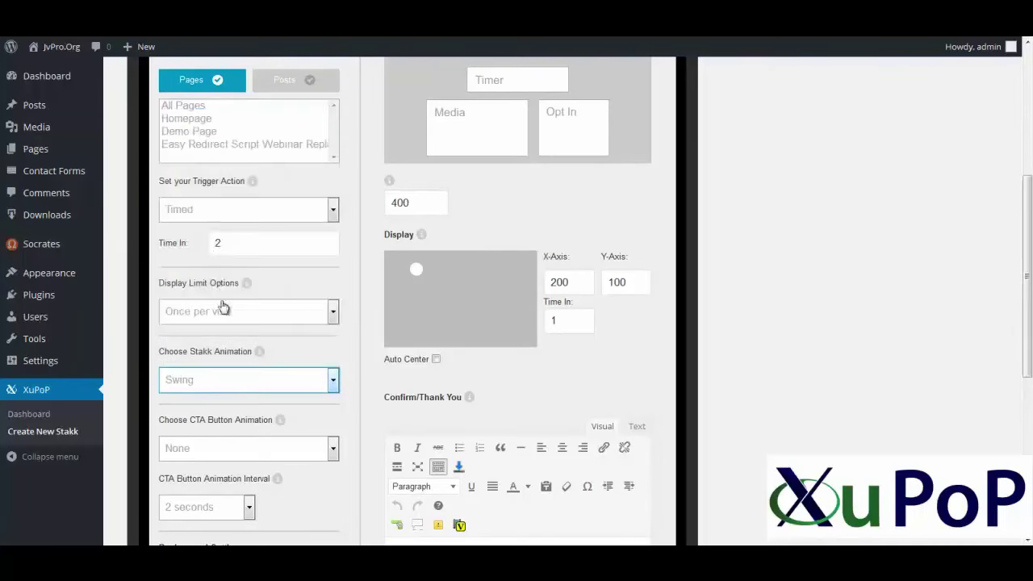
Switch the background type to Video and turn on looping for the background video.
scroll(223, 309, down, 3)
scroll(227, 373, down, 2)
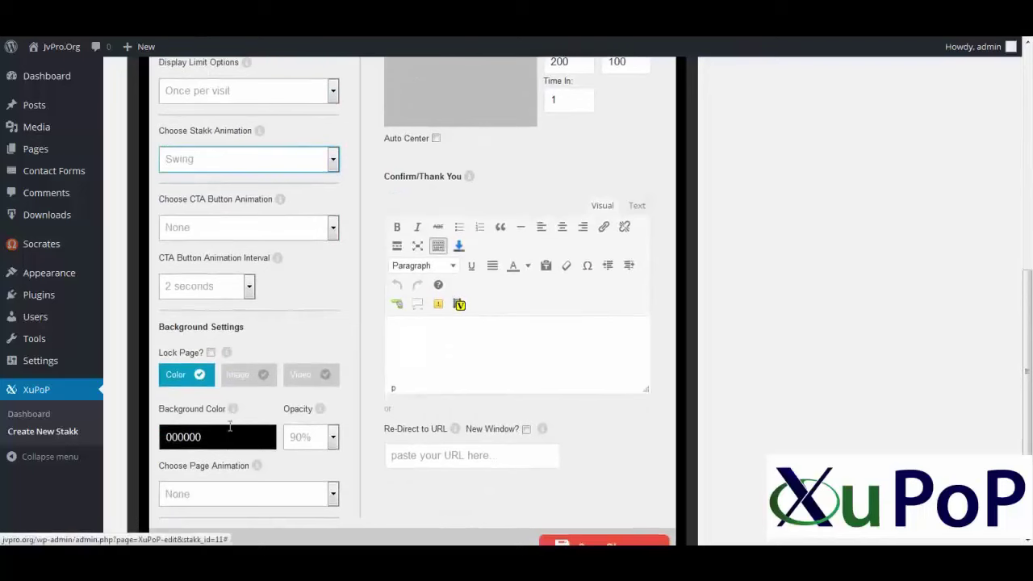
click(300, 376)
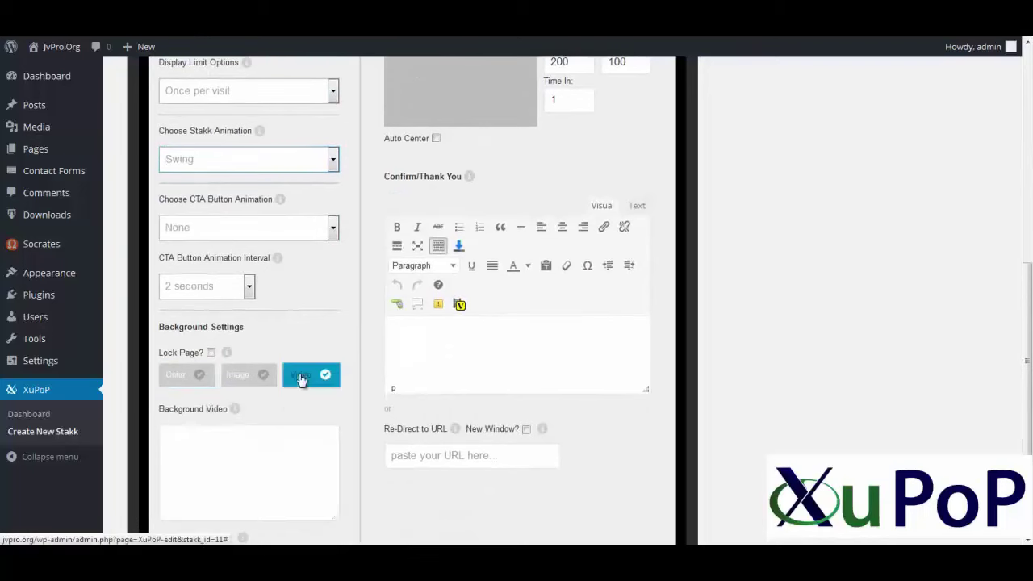
click(231, 463)
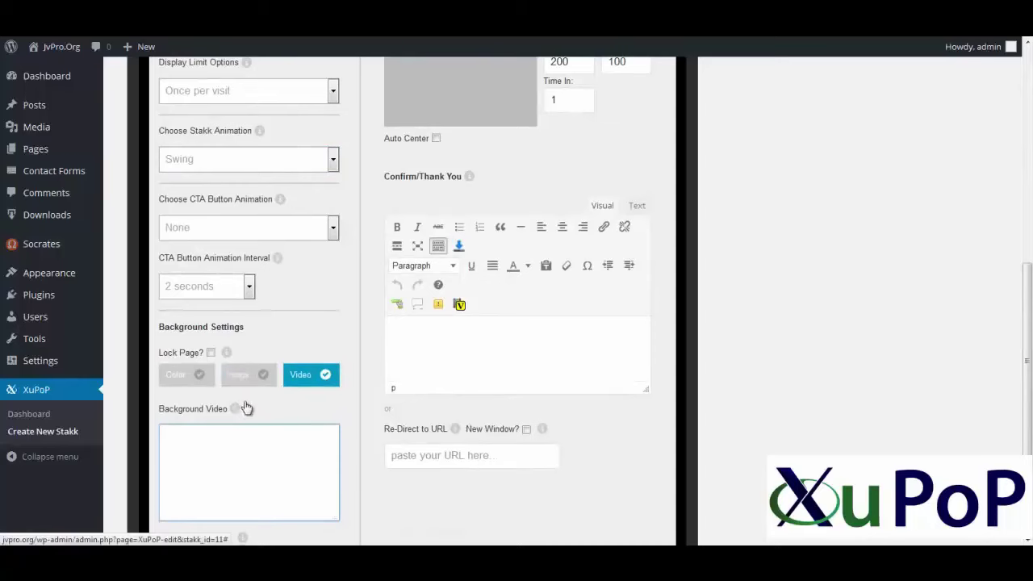
scroll(237, 412, down, 1)
click(227, 465)
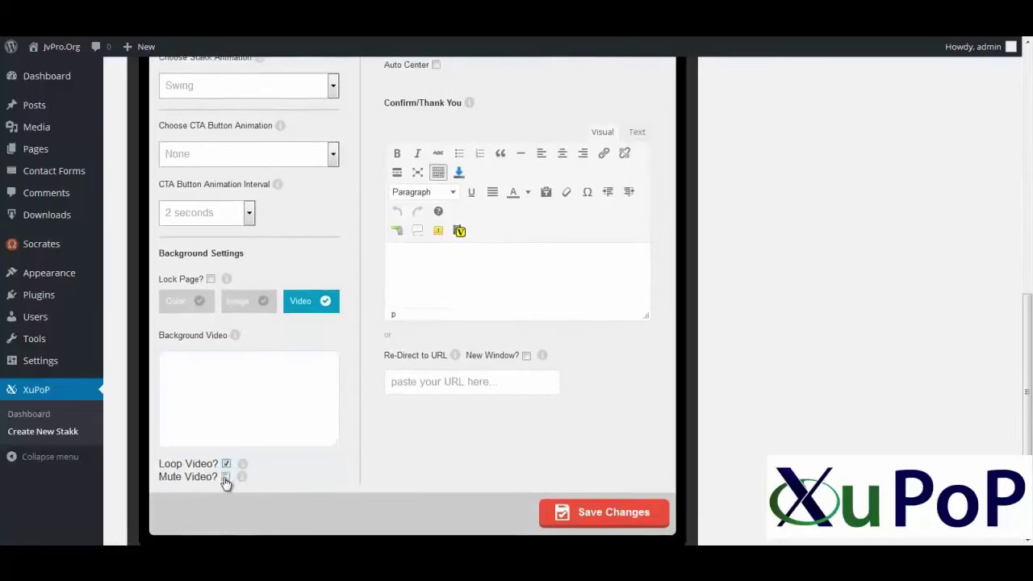
Switch the background type to Image and activate the re-direct URL field.
click(245, 310)
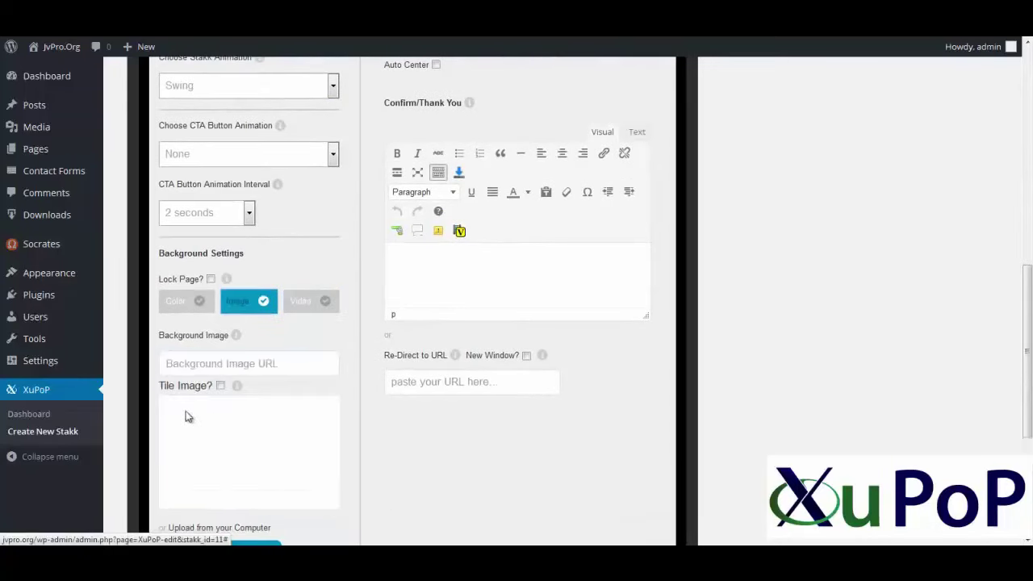
scroll(488, 444, up, 1)
scroll(488, 444, up, 2)
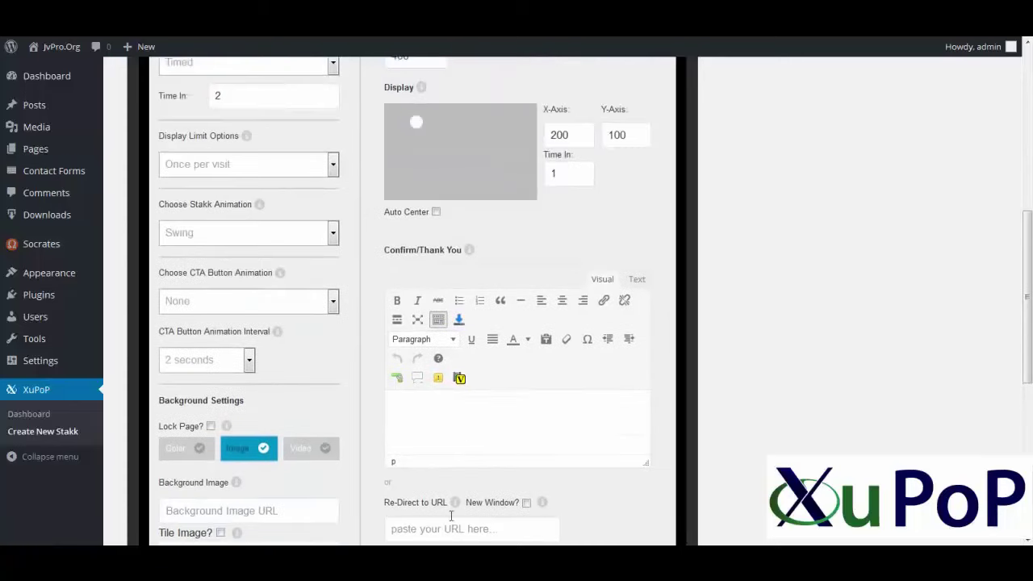
scroll(476, 443, down, 3)
click(426, 381)
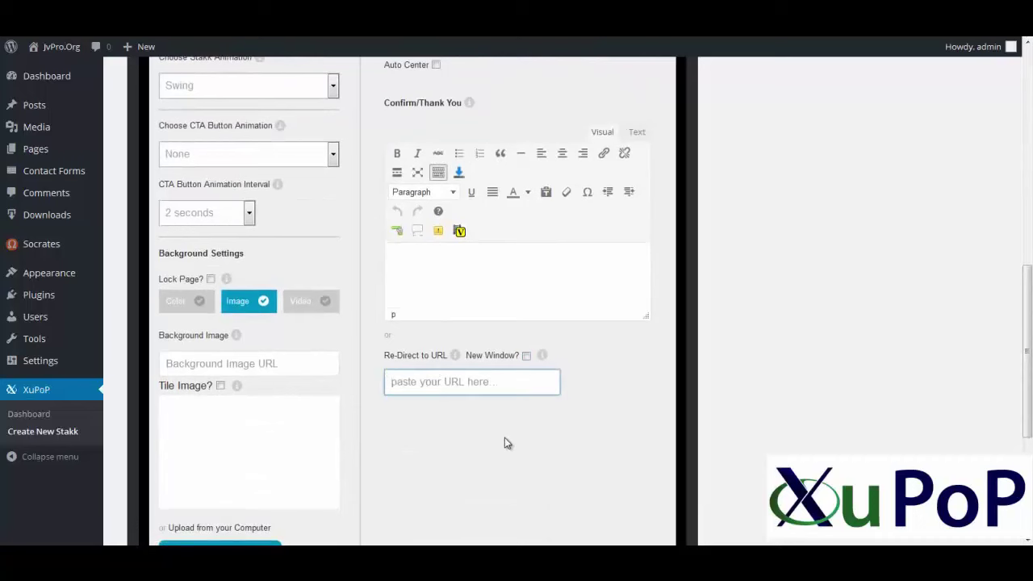
Open the email opt-in settings of the Test project.
scroll(505, 438, up, 9)
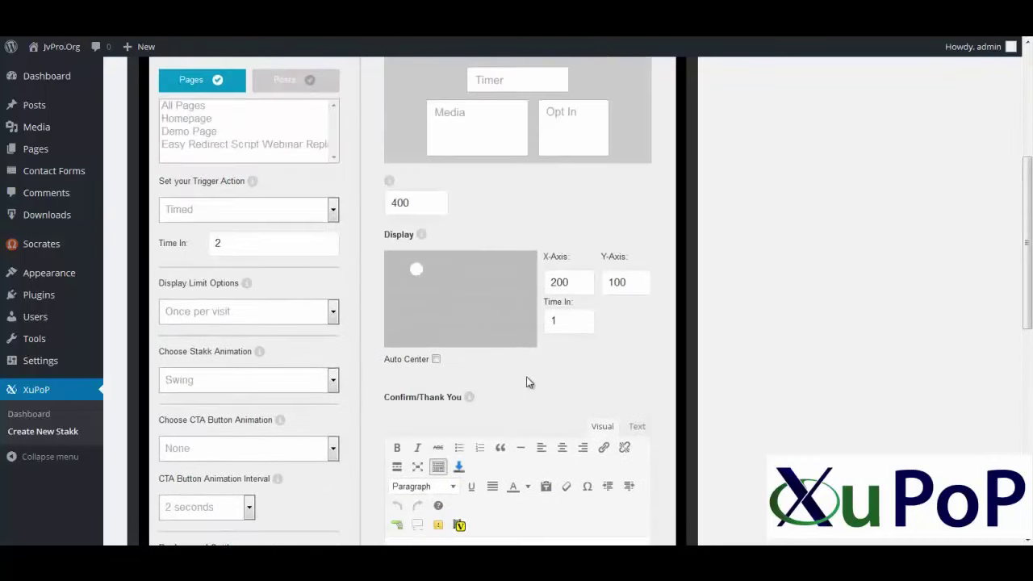
scroll(527, 381, up, 9)
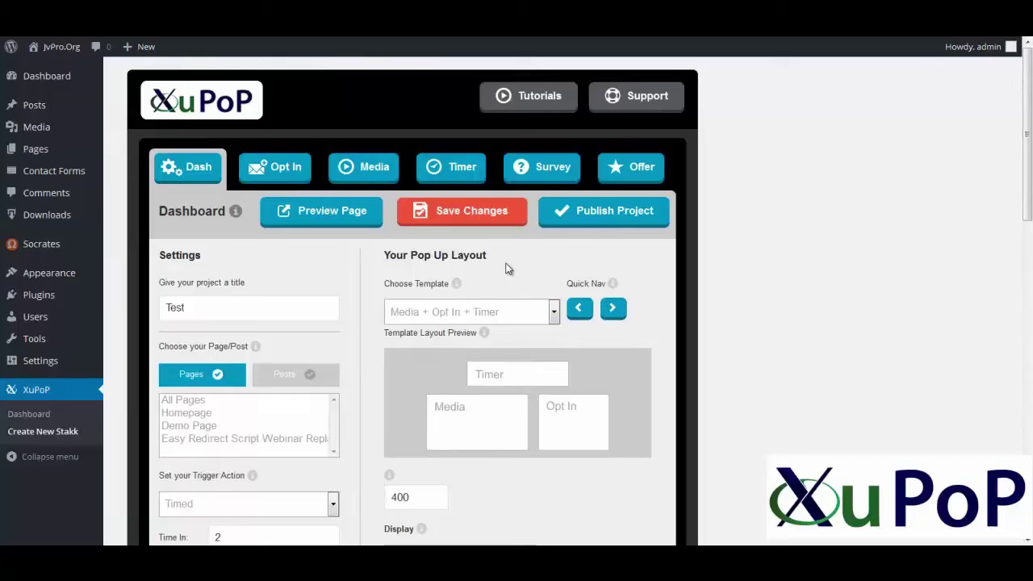
click(281, 173)
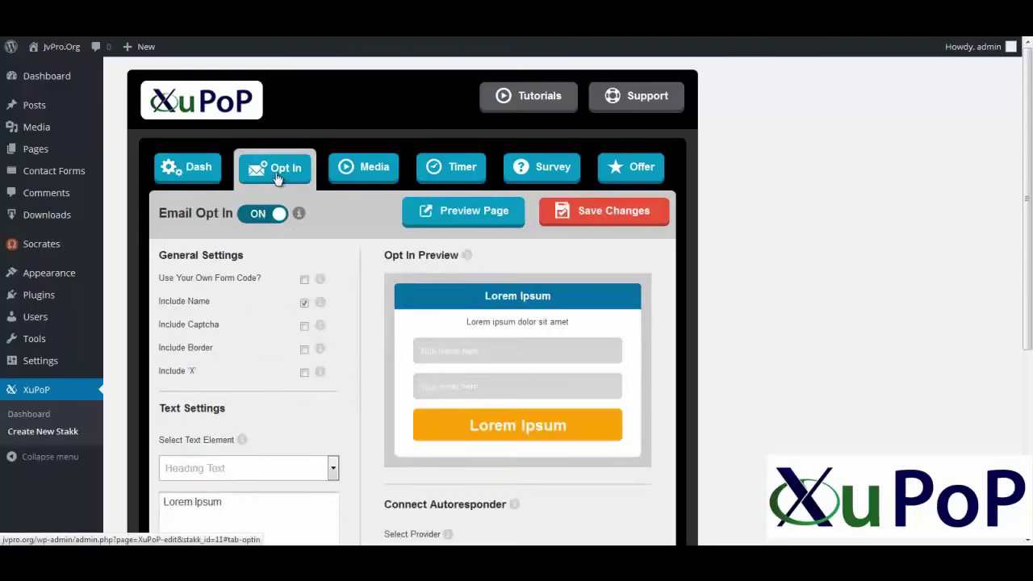
Enable the option to use your own form code, activate the code field, and disable the option again.
click(305, 280)
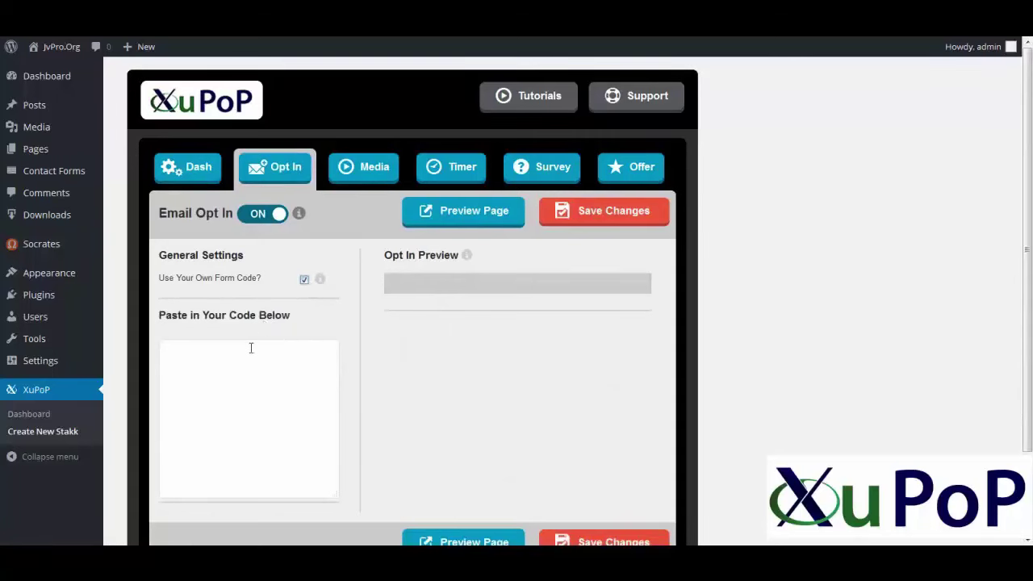
click(254, 358)
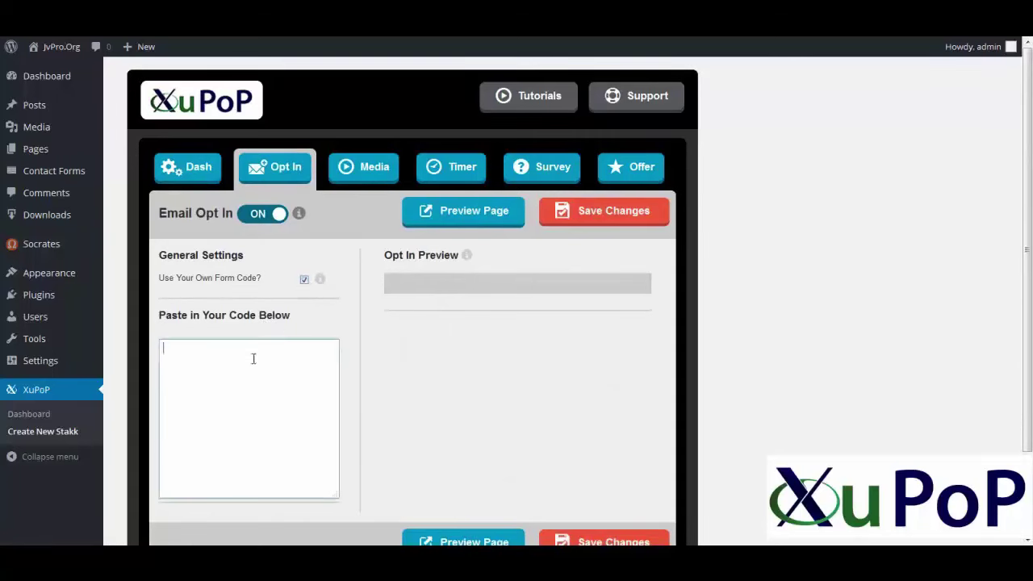
click(304, 282)
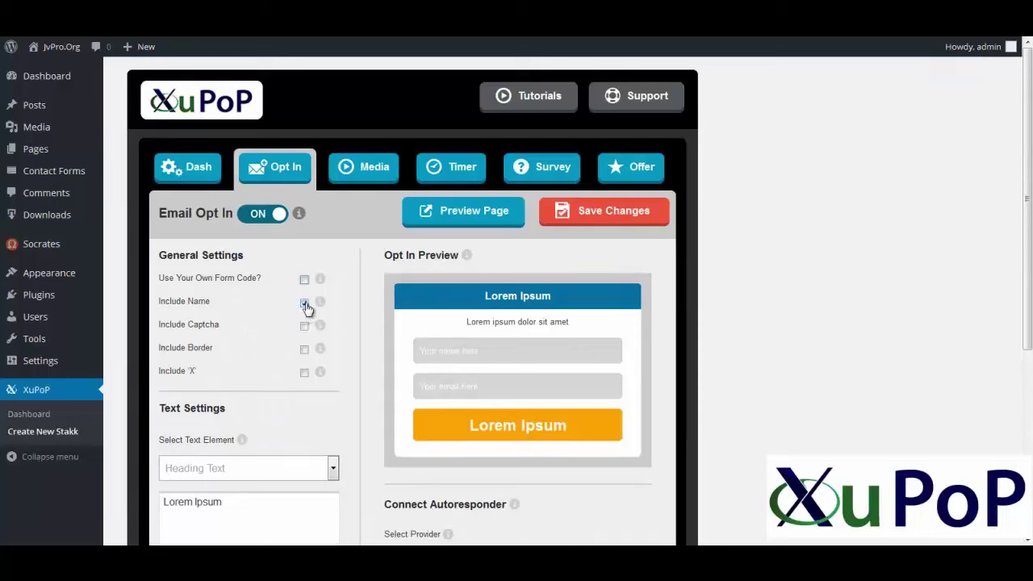
Exclude the name field from the opt-in form and choose GetResponse as the autoresponder provider, leaving the list unselected.
click(304, 302)
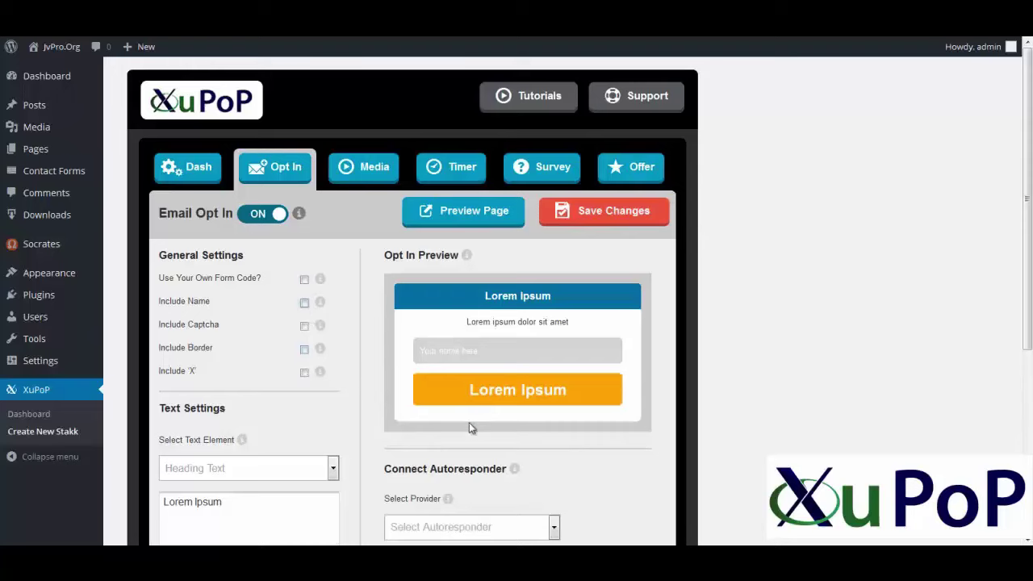
scroll(480, 420, down, 3)
click(478, 391)
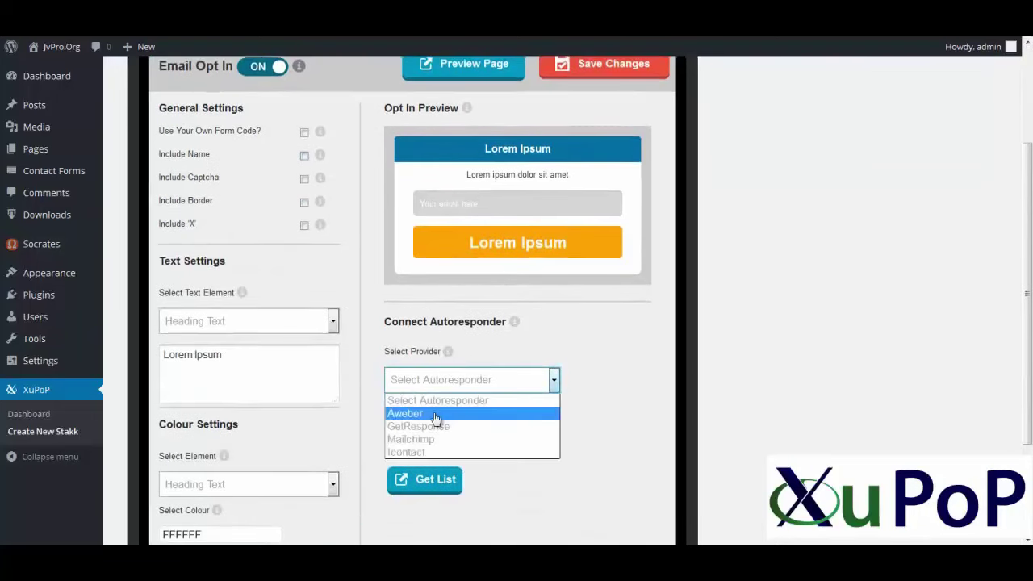
click(432, 413)
click(485, 392)
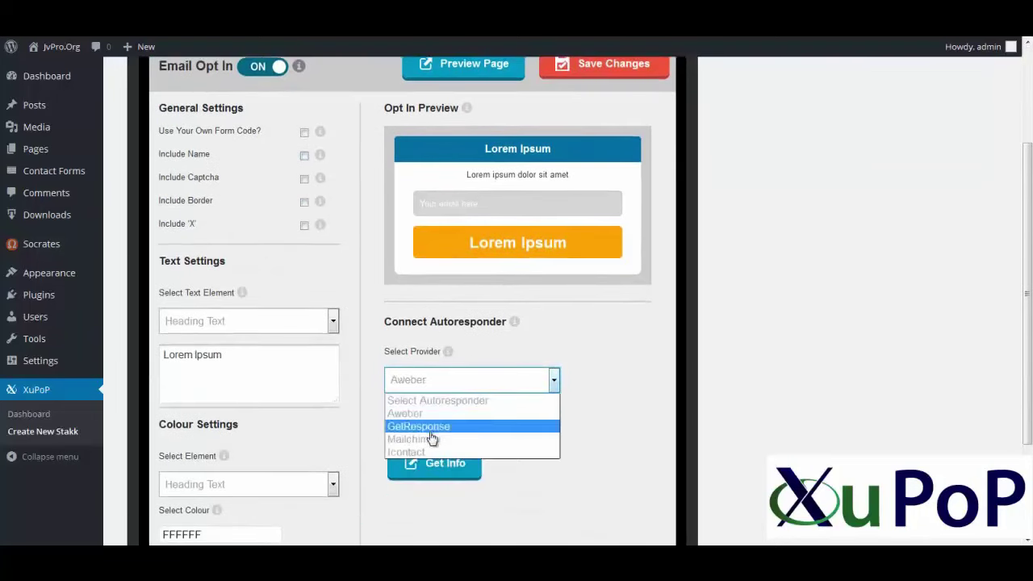
click(441, 425)
click(478, 390)
click(567, 395)
click(509, 440)
click(504, 442)
Examine the colour element choices and the colour picker for the opt-in form's heading text.
scroll(273, 444, down, 3)
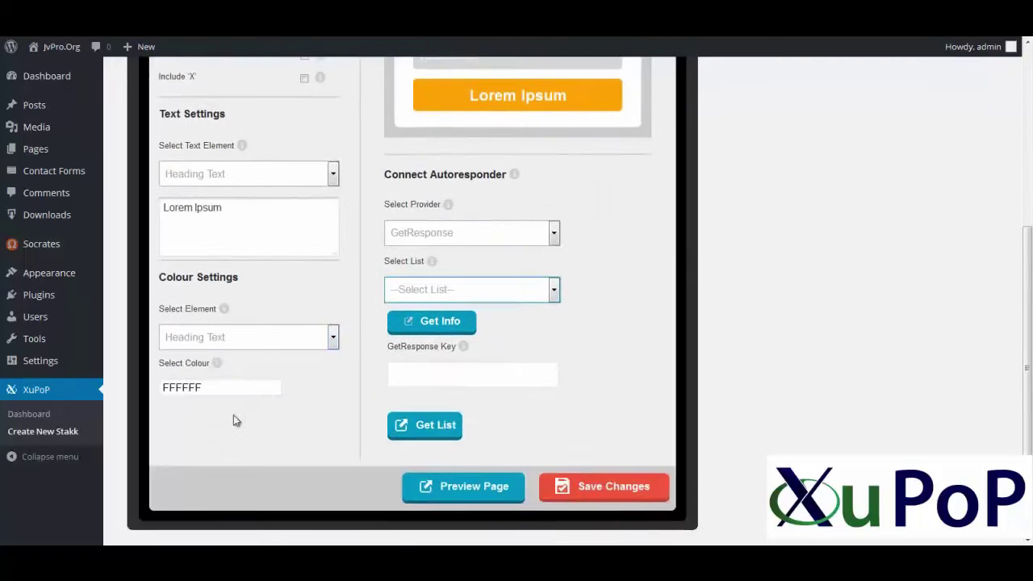
click(230, 344)
click(230, 357)
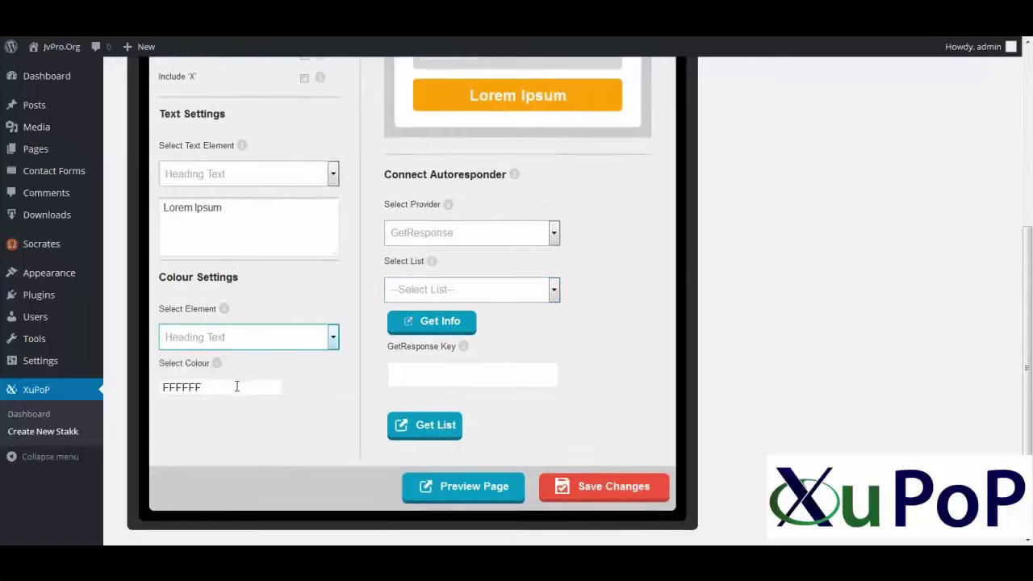
scroll(237, 395, up, 3)
scroll(244, 416, down, 2)
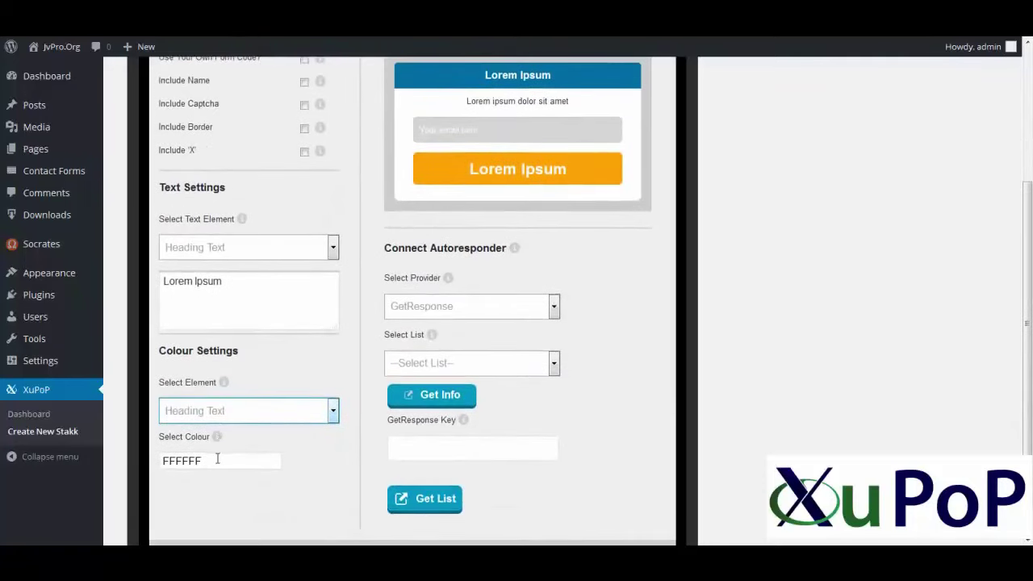
click(217, 458)
click(309, 473)
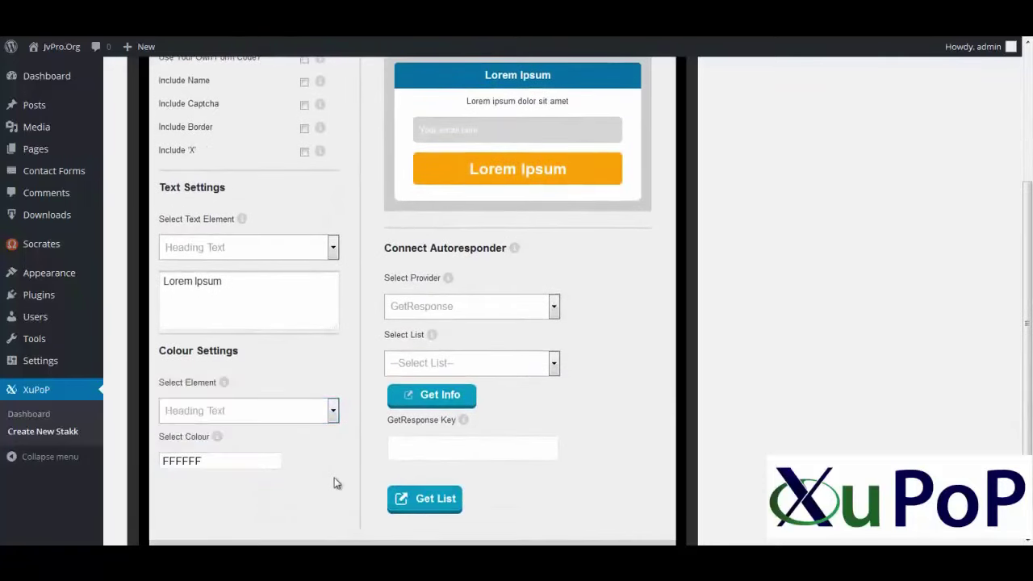
Set the opt-in form's sub heading and button text to "Get Instant Access", ending with Sub Heading Text selected.
click(237, 251)
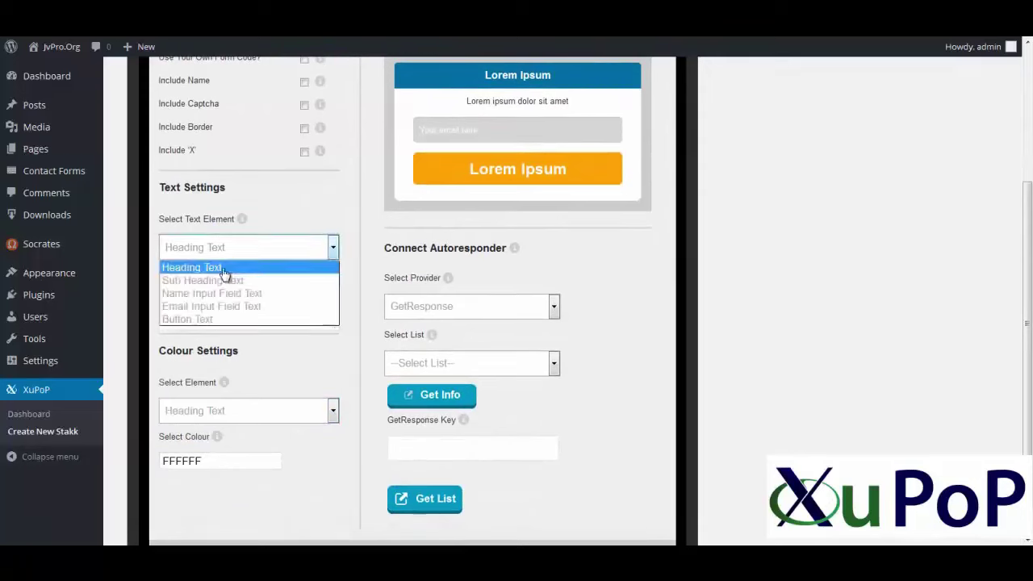
click(220, 284)
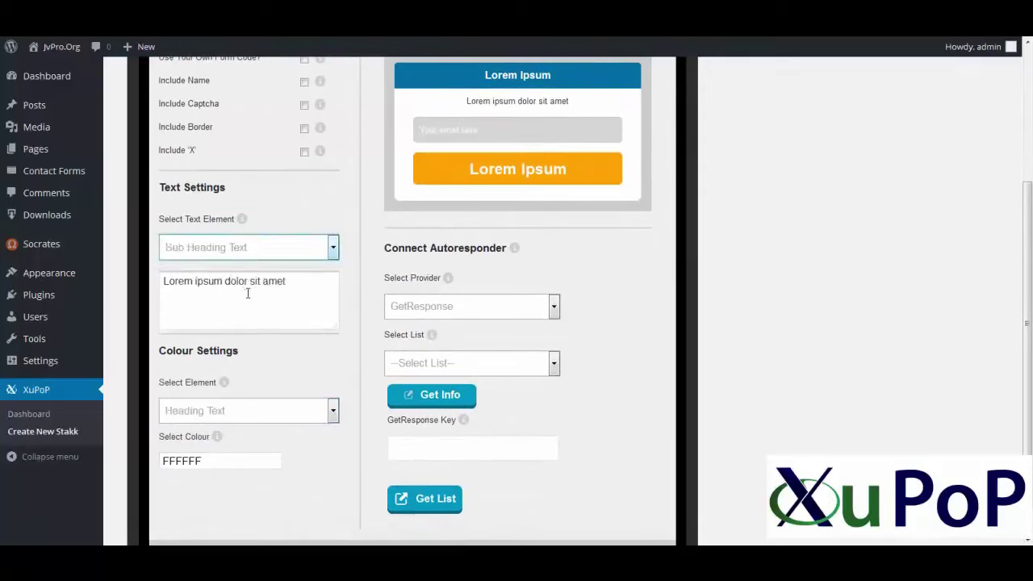
drag(289, 283, 110, 297)
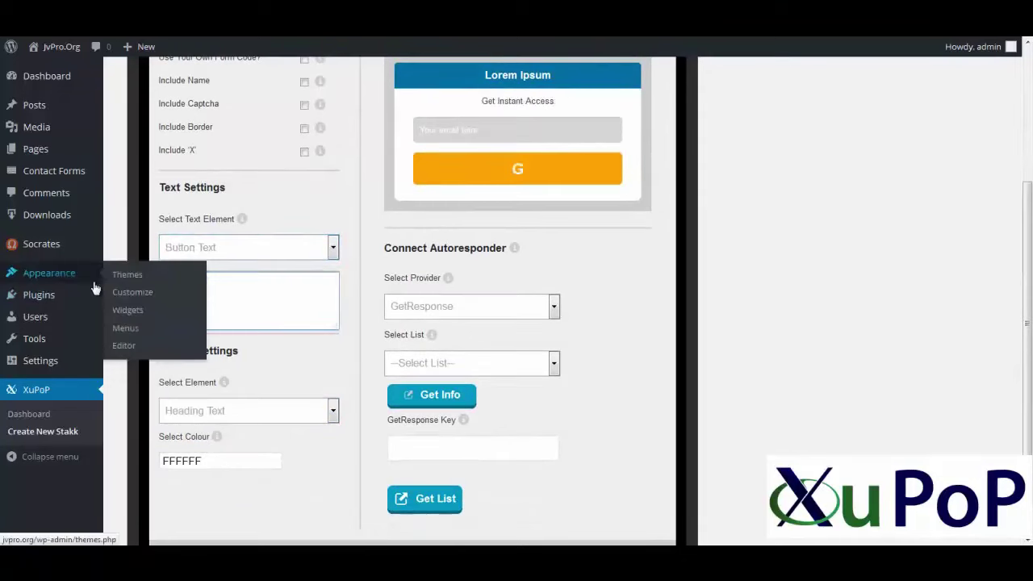
text(et n)
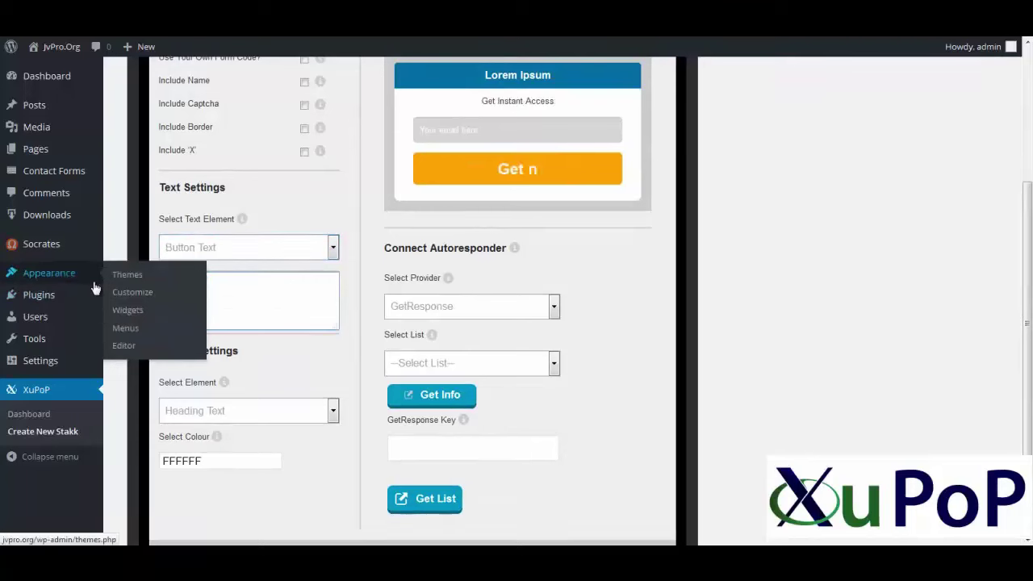
key(BackSpace)
text(Instant Access)
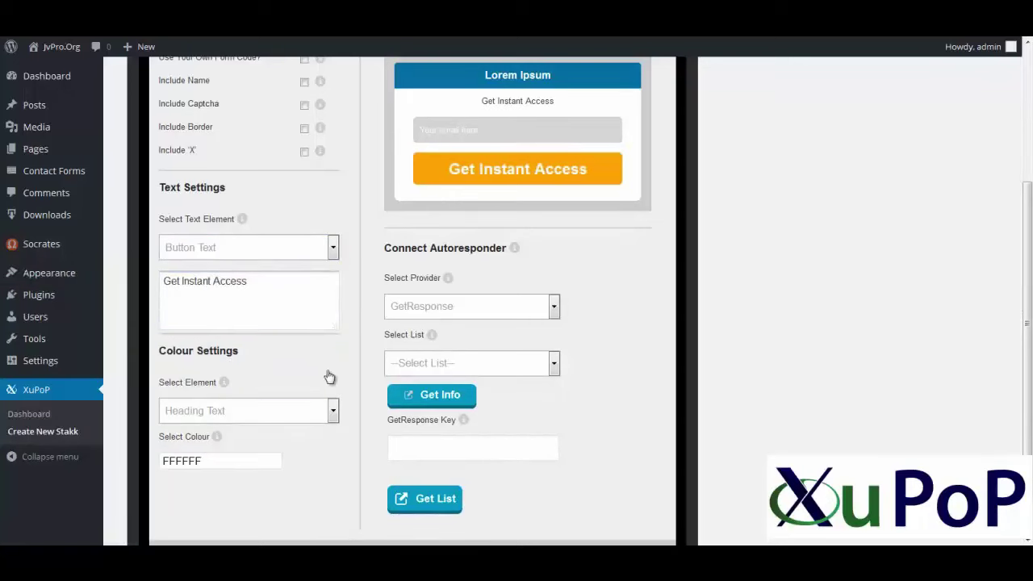
key(Tab)
click(273, 252)
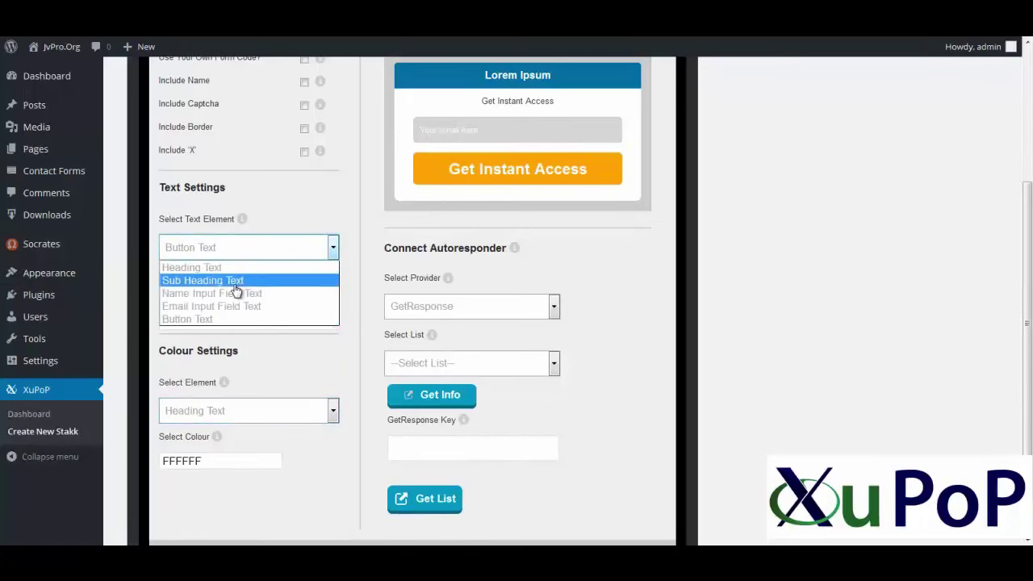
click(234, 280)
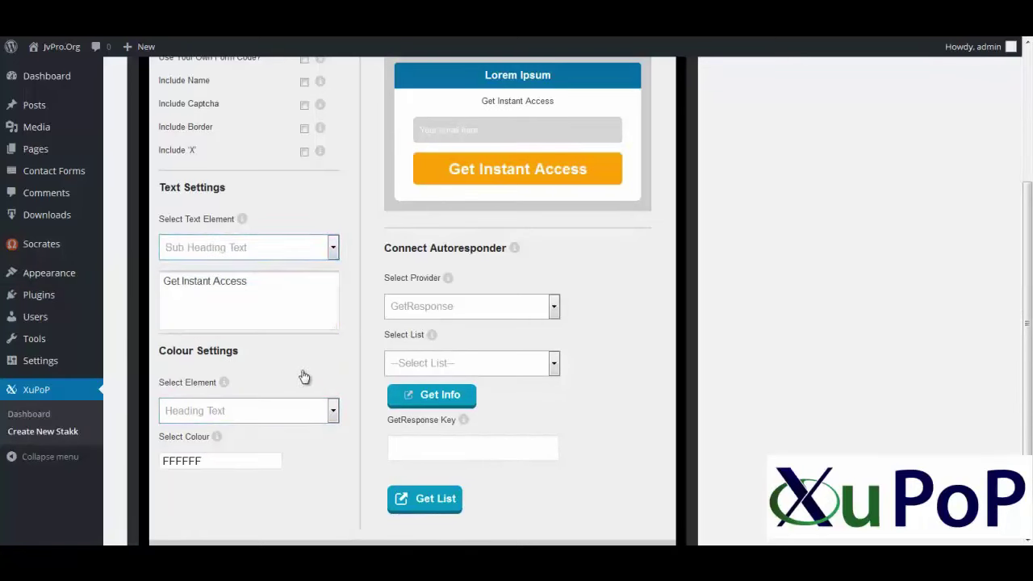
Open the media settings, try the Image media type, return to Video and activate the video URL or embed code field.
scroll(304, 377, up, 3)
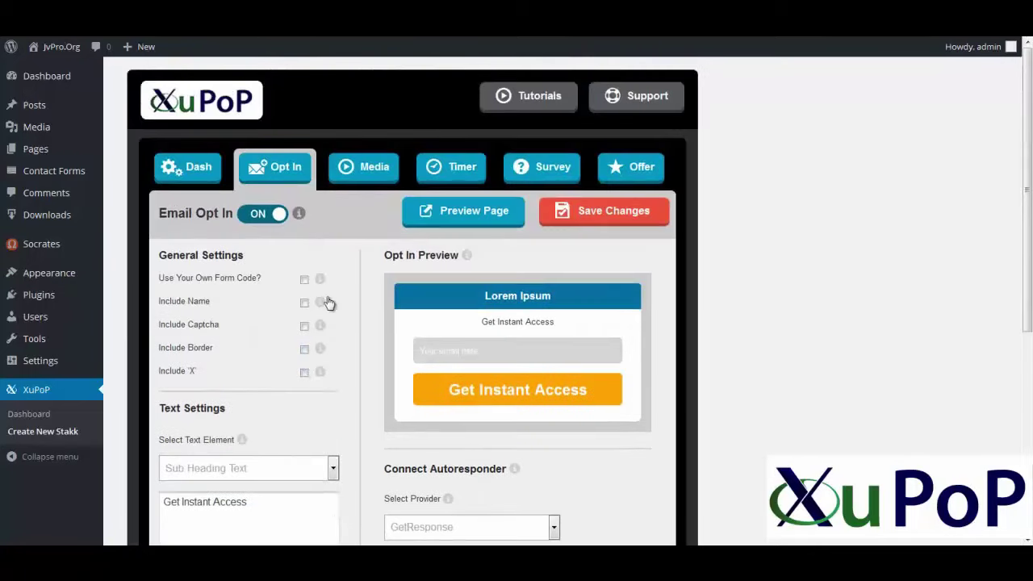
click(359, 168)
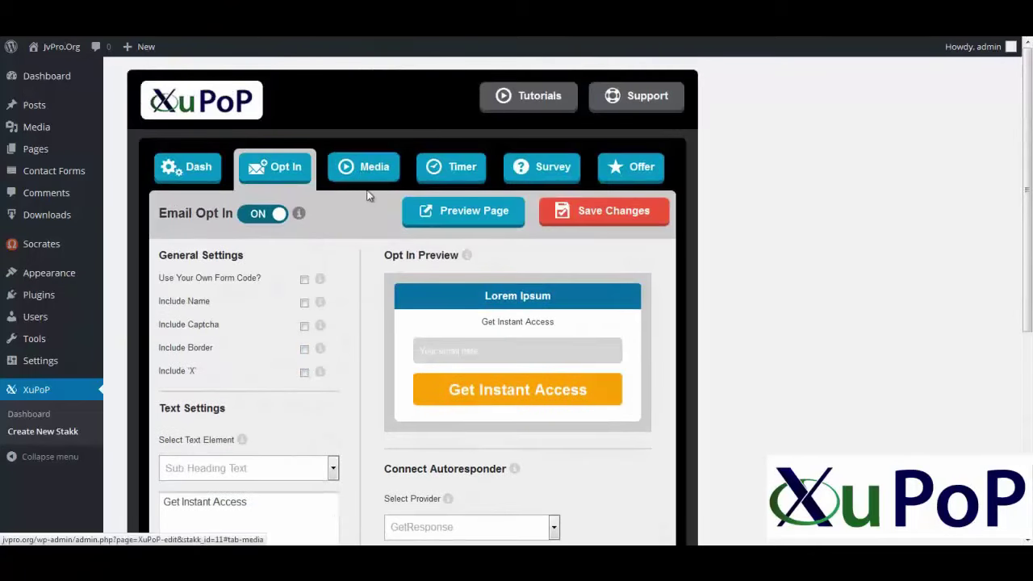
click(264, 321)
click(212, 323)
scroll(270, 382, down, 1)
click(490, 392)
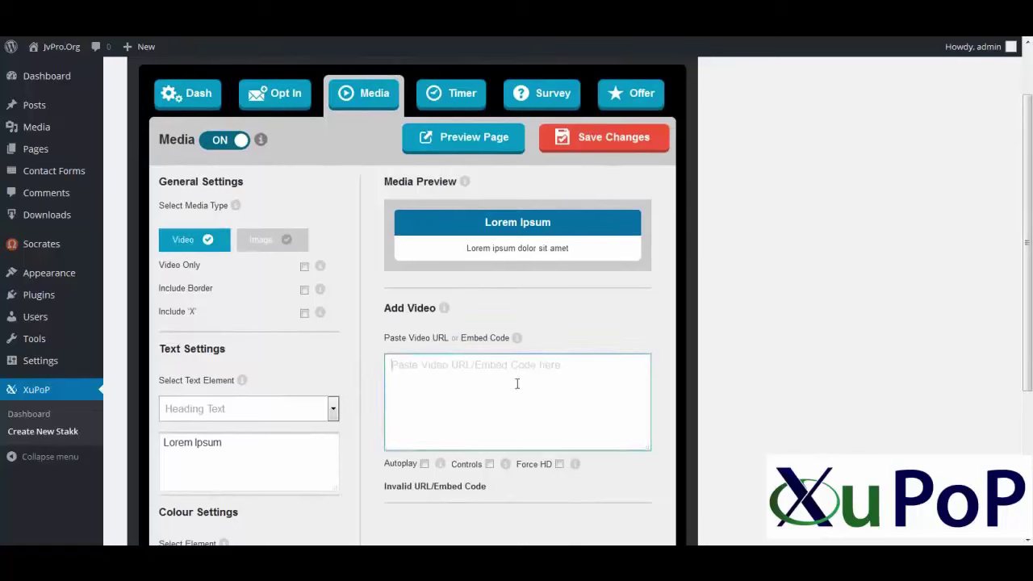
Check the media text elements and enable Autoplay, Controls and Force HD for the video.
click(252, 410)
click(290, 389)
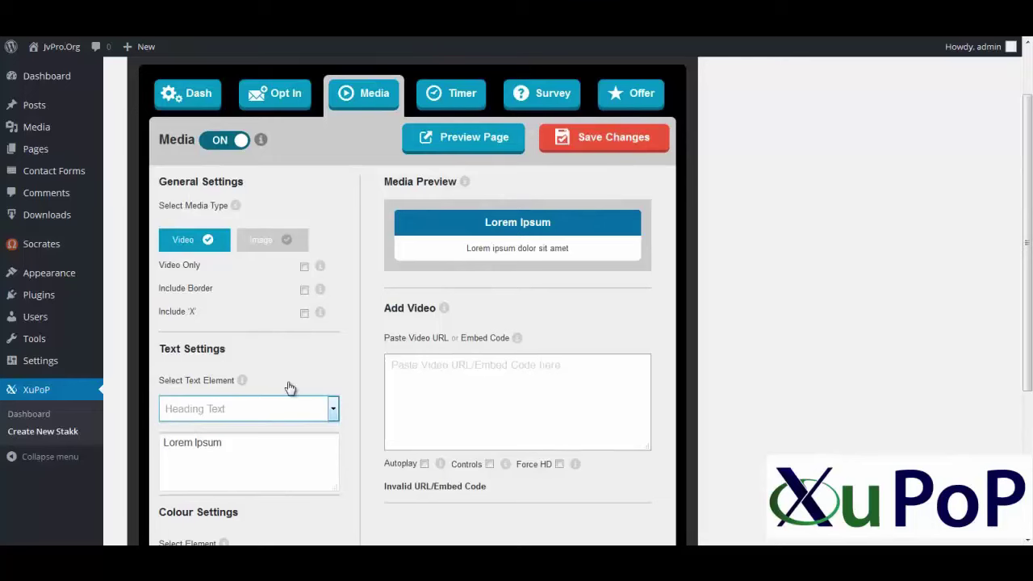
scroll(291, 388, down, 3)
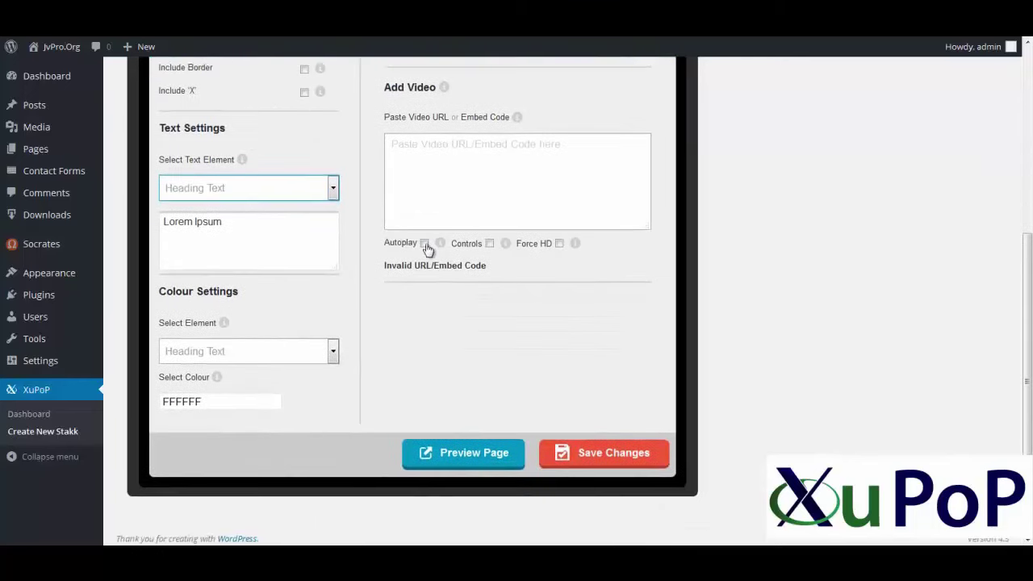
click(424, 242)
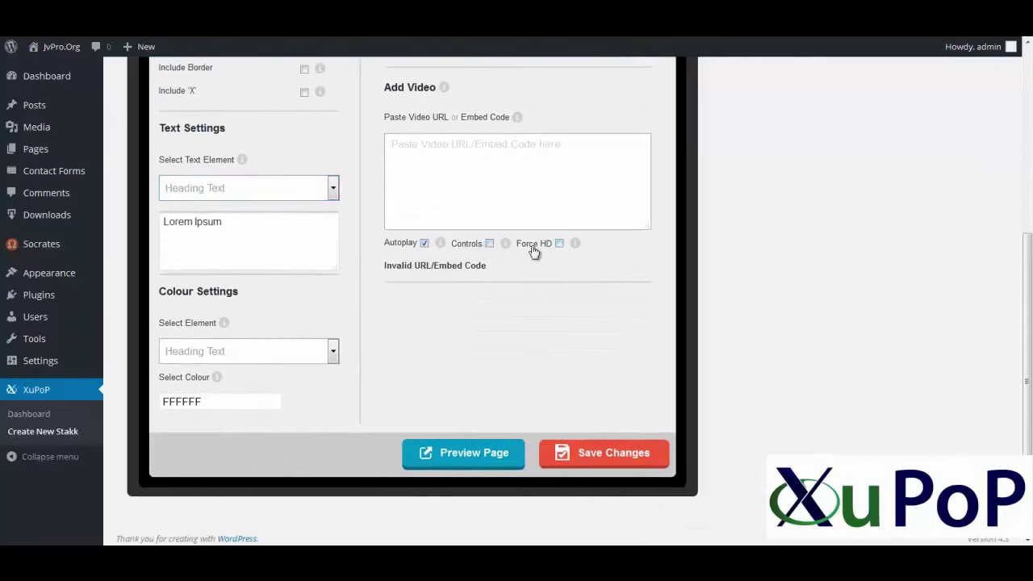
click(490, 244)
click(561, 245)
Open the countdown timer settings and set the end date and time to 09/08/2015 at 09:00.
scroll(410, 245, up, 4)
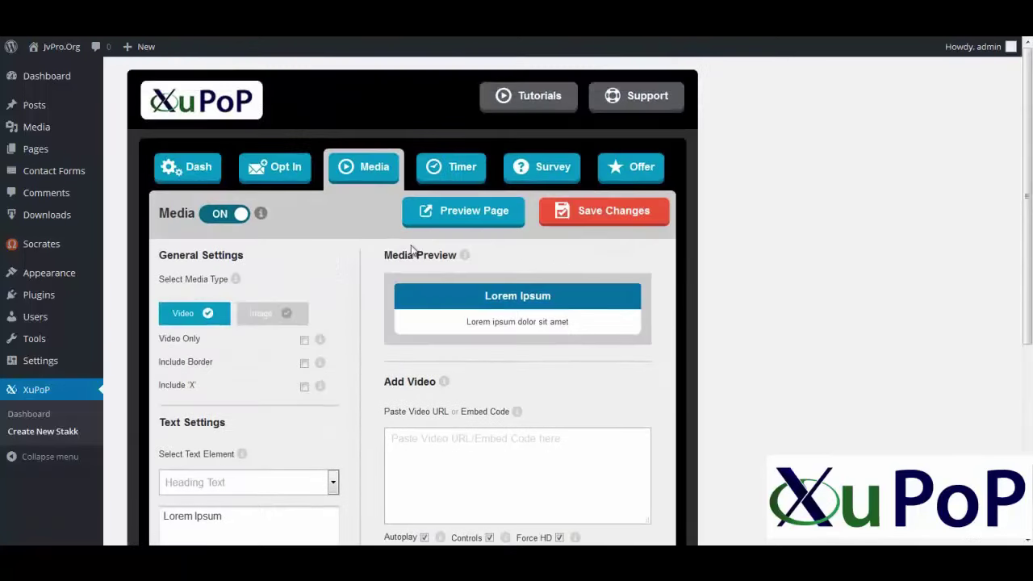
click(446, 165)
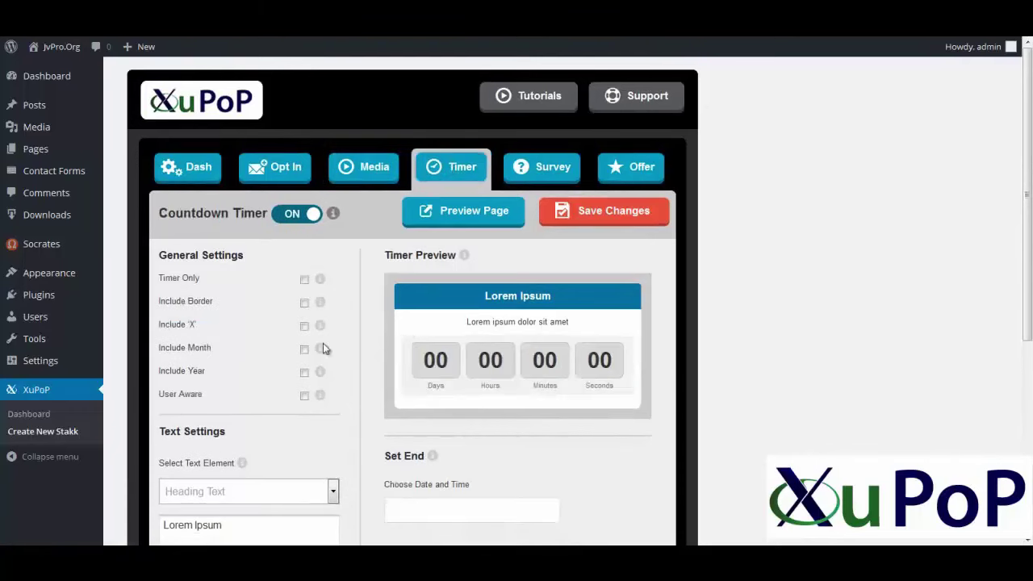
click(417, 508)
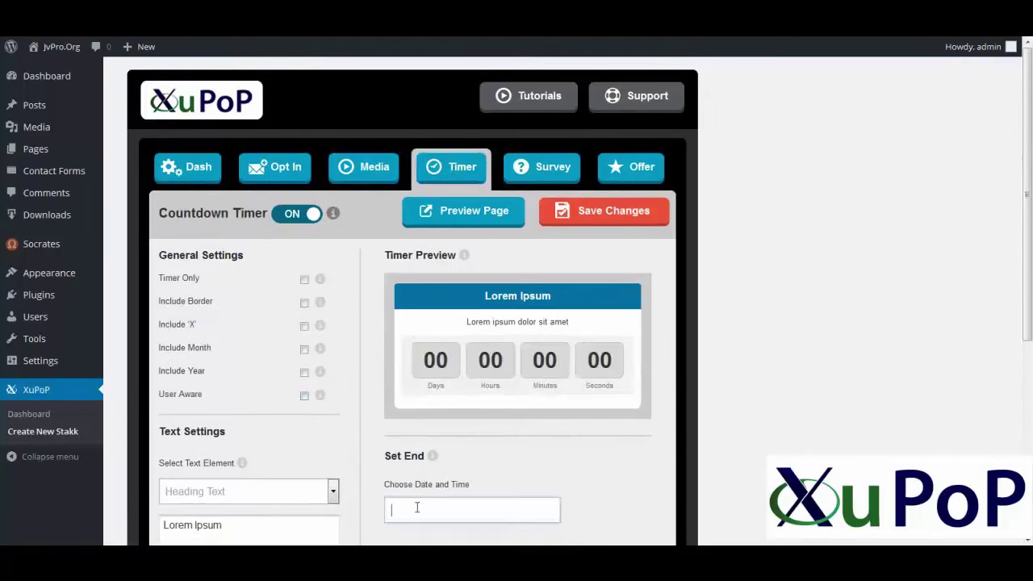
click(446, 420)
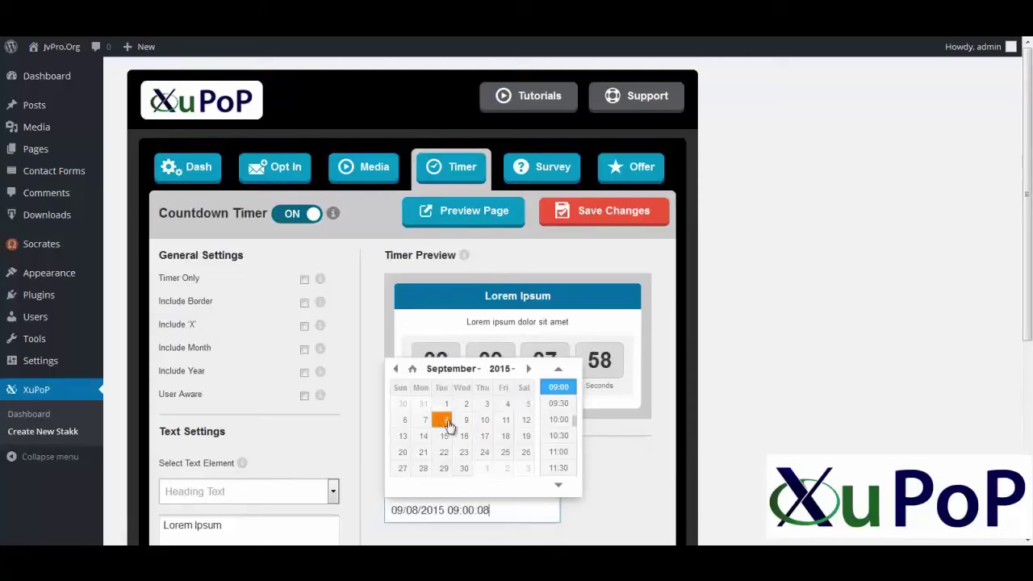
click(613, 457)
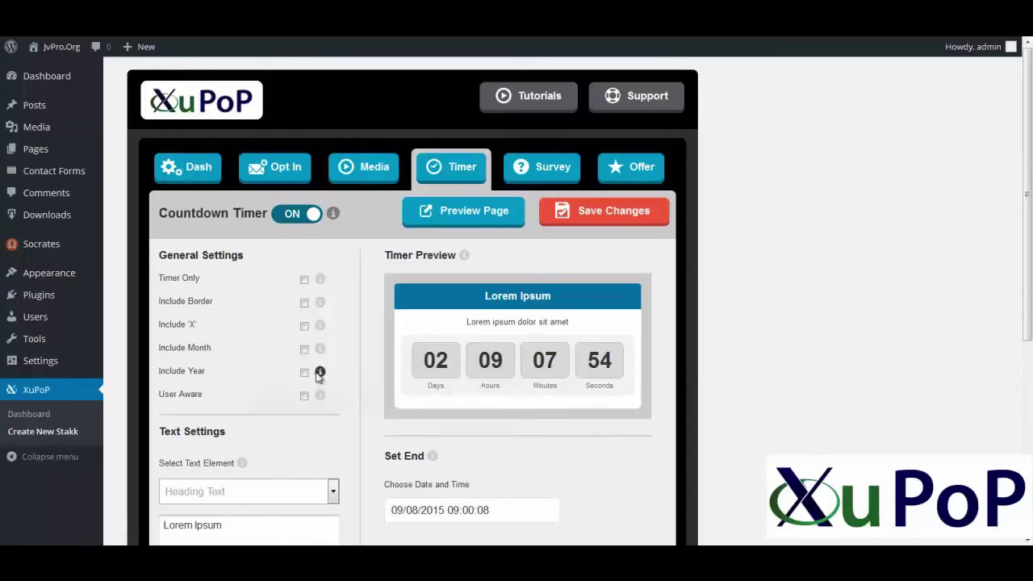
Toggle Include Month on and off, enable User Aware and set the timer's number of days to 3.
click(304, 350)
click(304, 351)
click(304, 395)
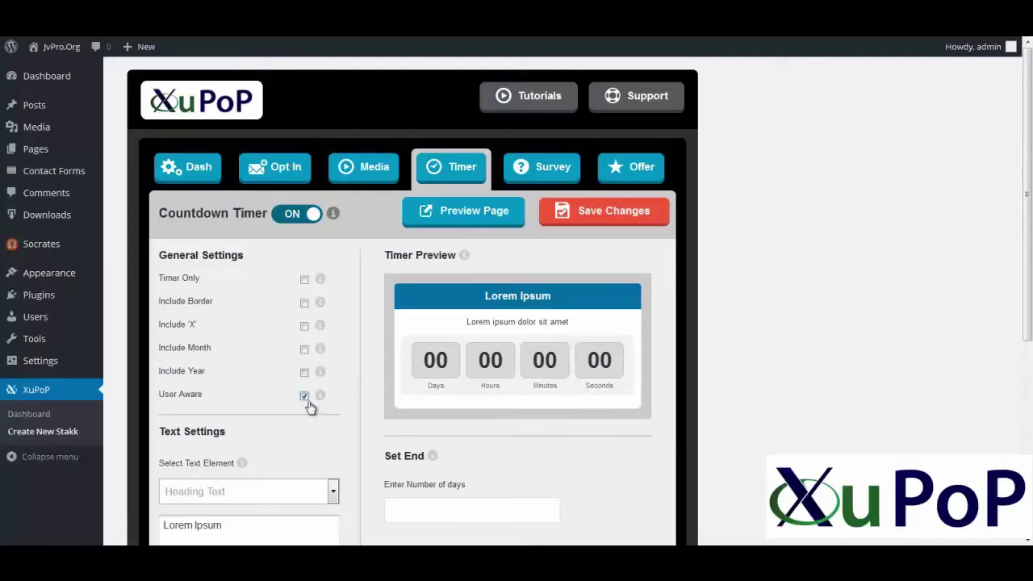
click(449, 510)
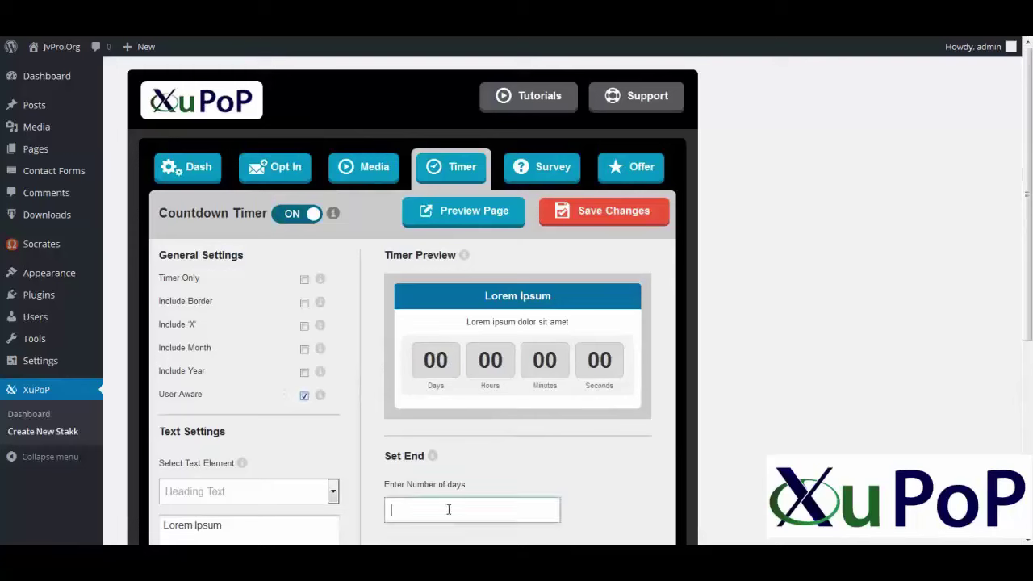
text(3)
click(585, 490)
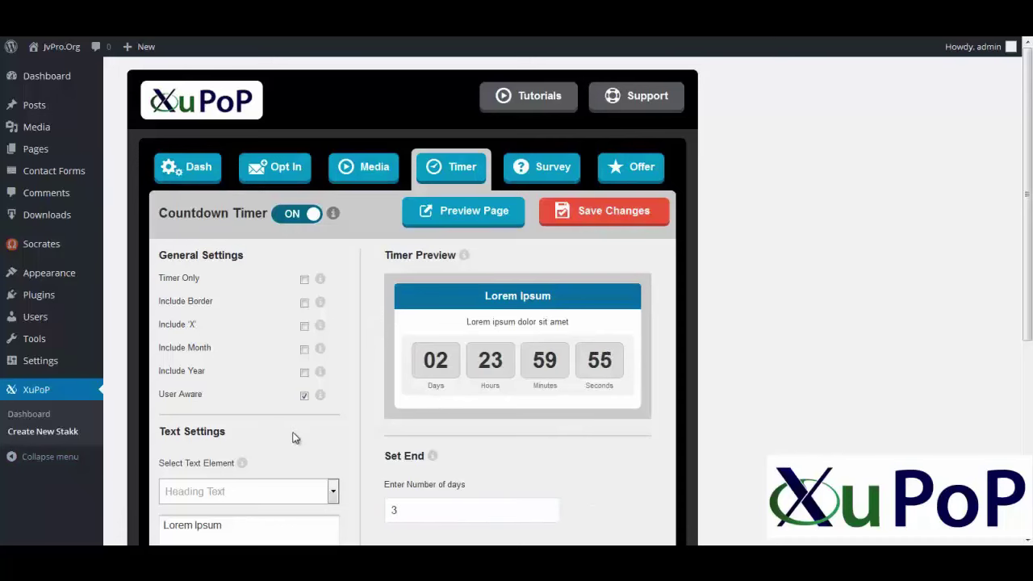
Look through the countdown timer's text element choices and pick Heading Text.
scroll(294, 436, down, 1)
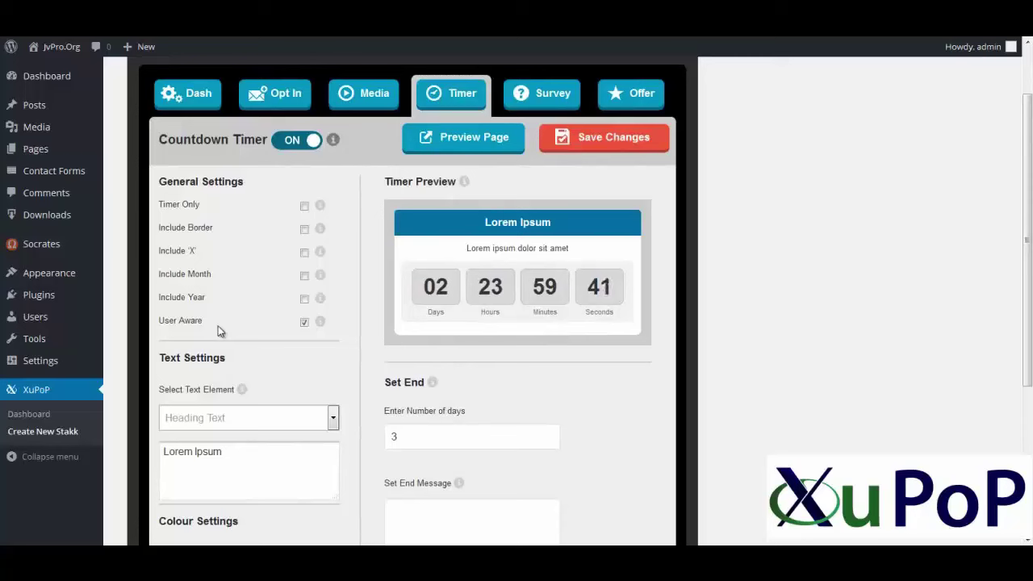
click(231, 418)
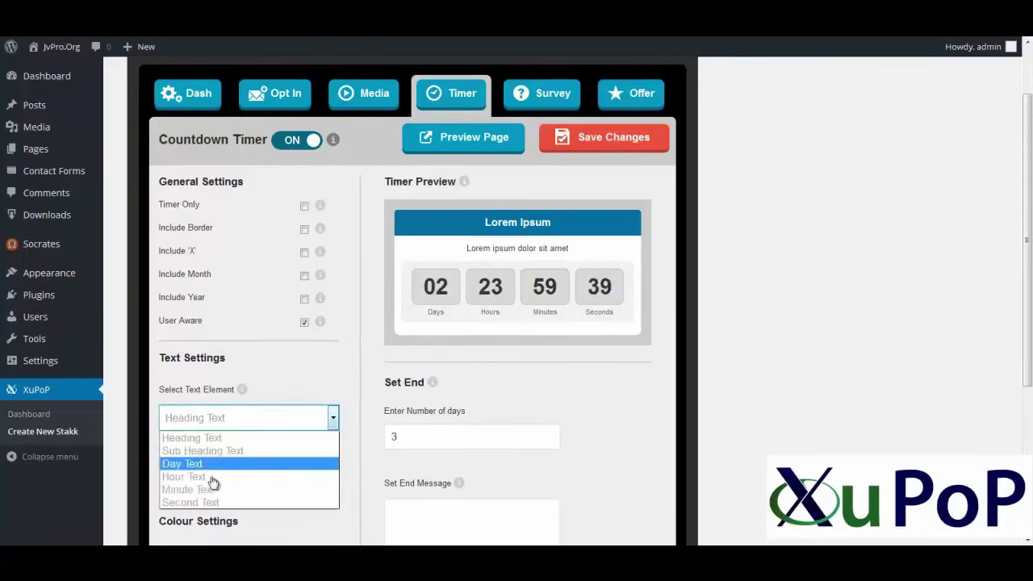
click(211, 438)
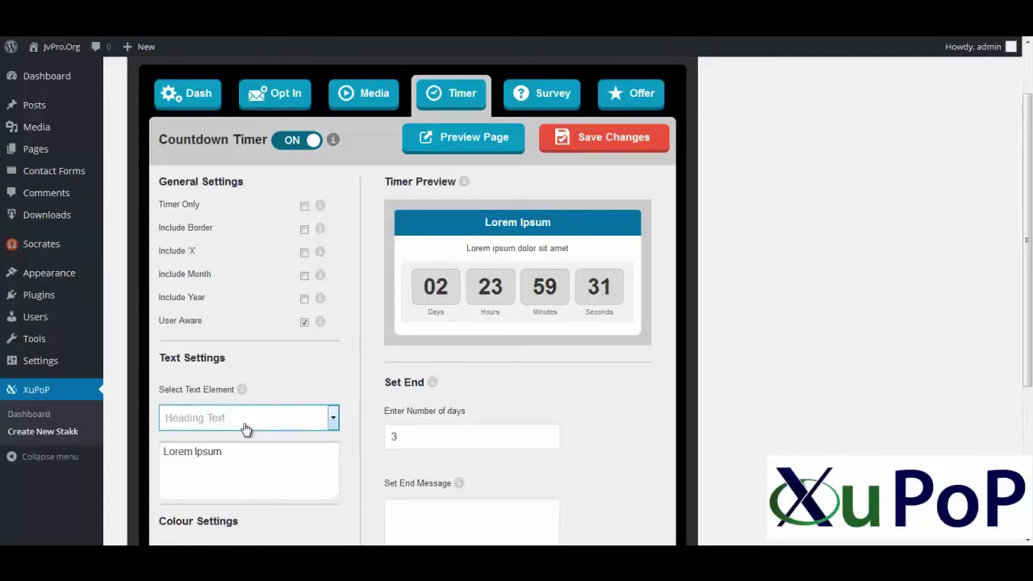
Open the survey settings and select Question Text 1 as the text element.
scroll(246, 430, up, 1)
click(551, 167)
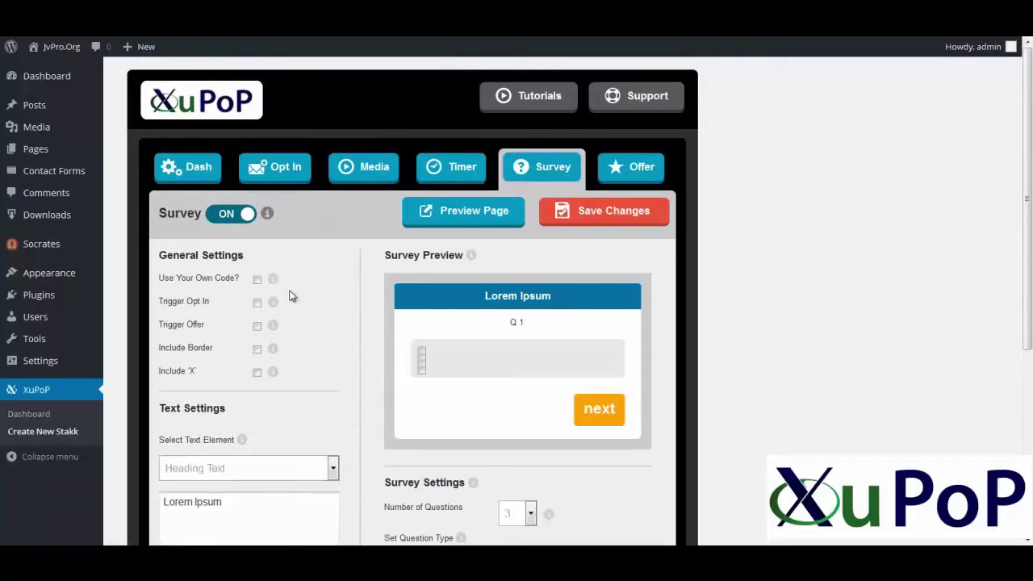
click(244, 469)
click(224, 371)
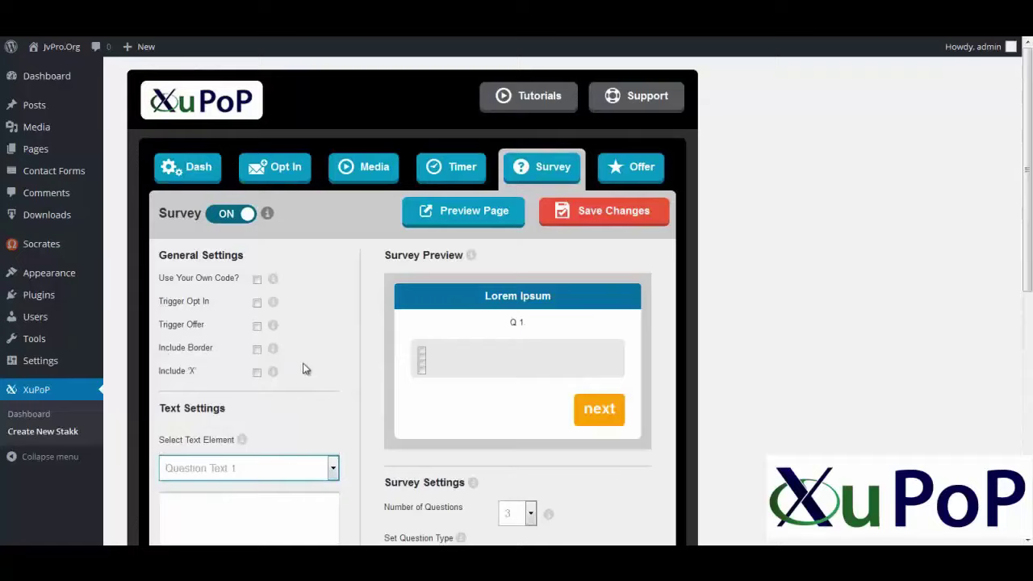
Enter "Best Plugin Ever!" as the text of survey question 1.
scroll(201, 396, down, 2)
click(216, 432)
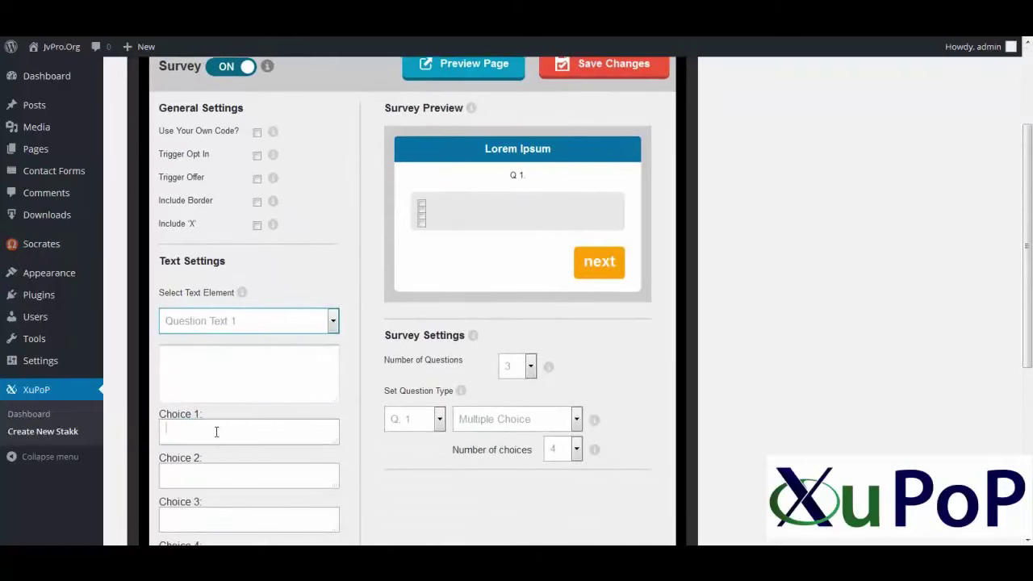
click(222, 378)
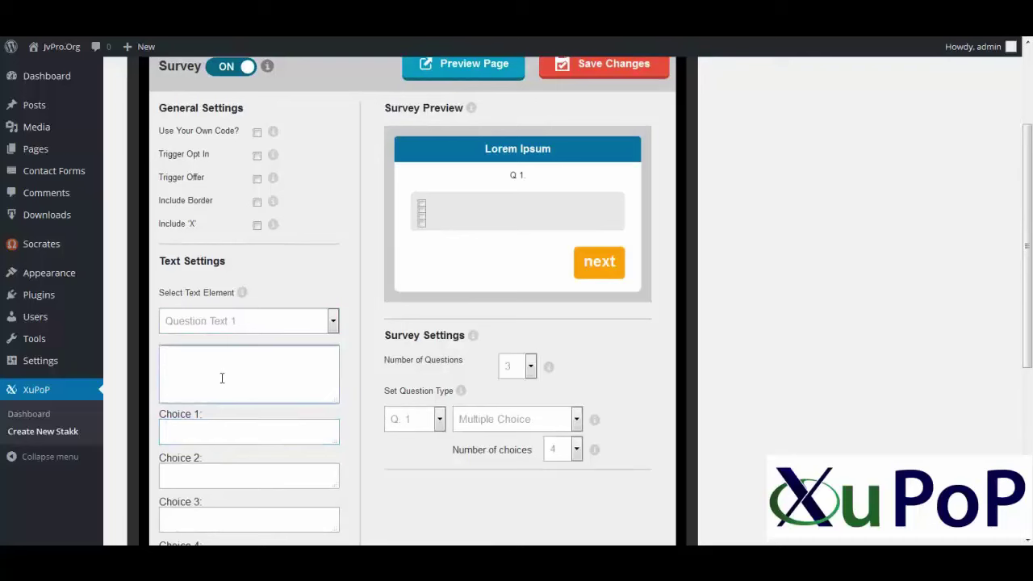
text(Best Plugi)
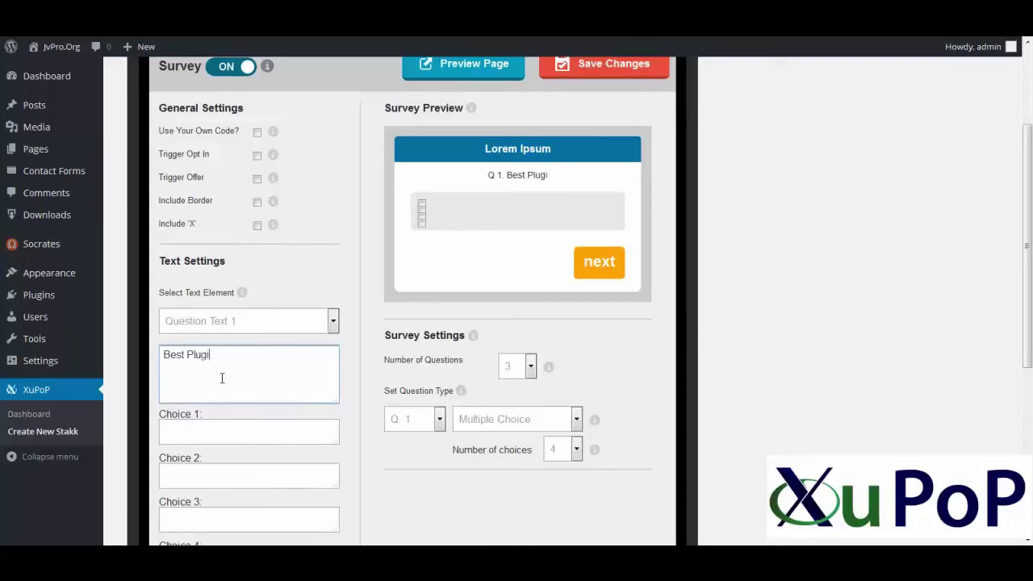
text(n Ever!)
key(Tab)
Open the special offer settings of the project.
scroll(405, 459, up, 2)
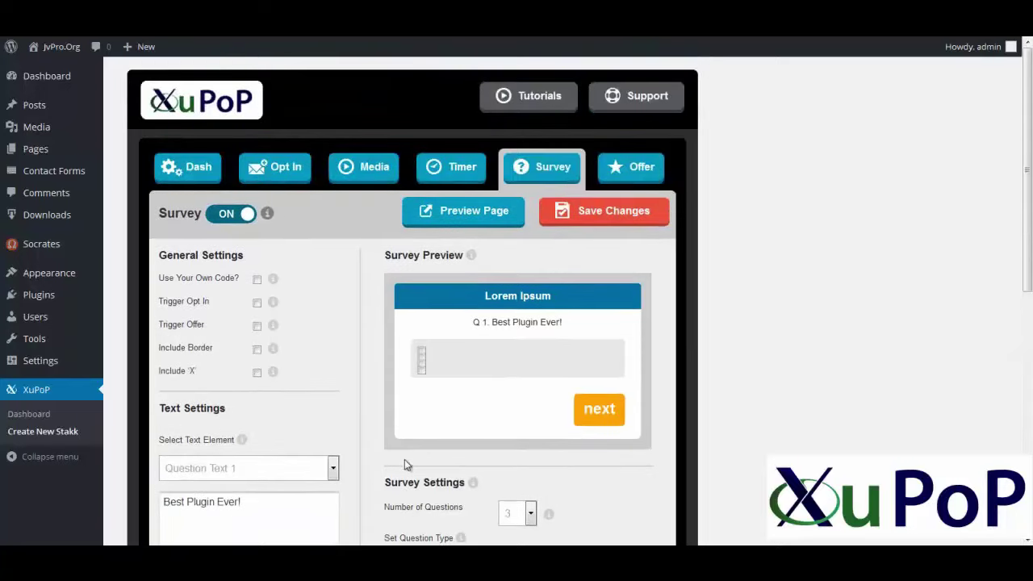
click(617, 167)
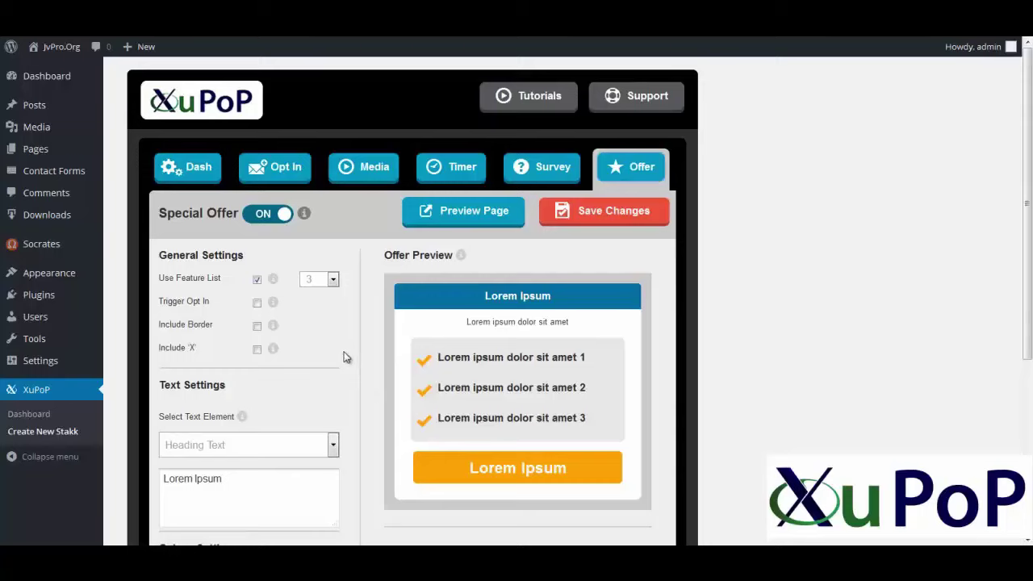
Set the special offer's CTA Button Text to "Get Instant Access".
scroll(343, 357, down, 1)
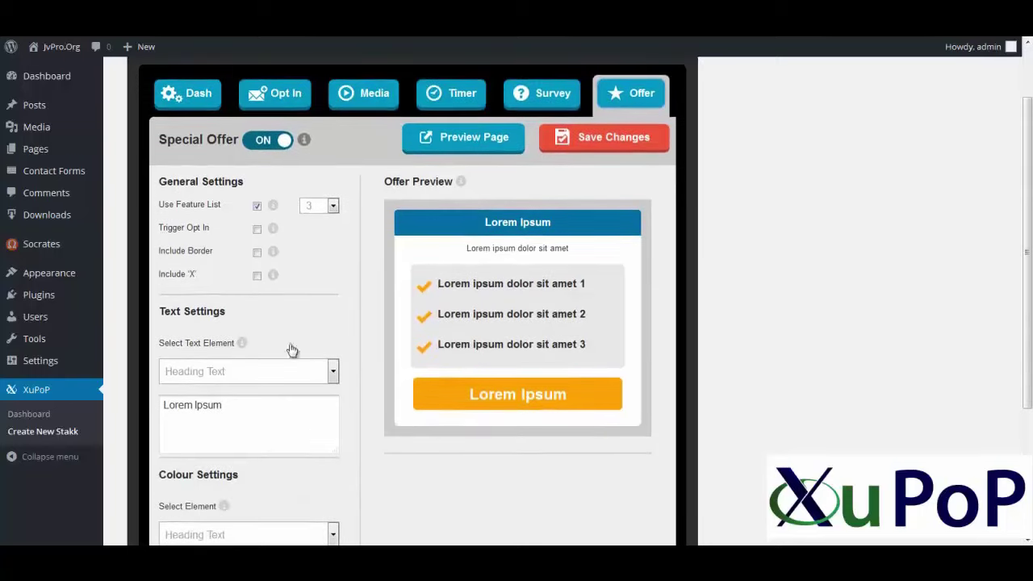
click(245, 379)
click(219, 452)
drag(230, 405, 125, 406)
text(Get)
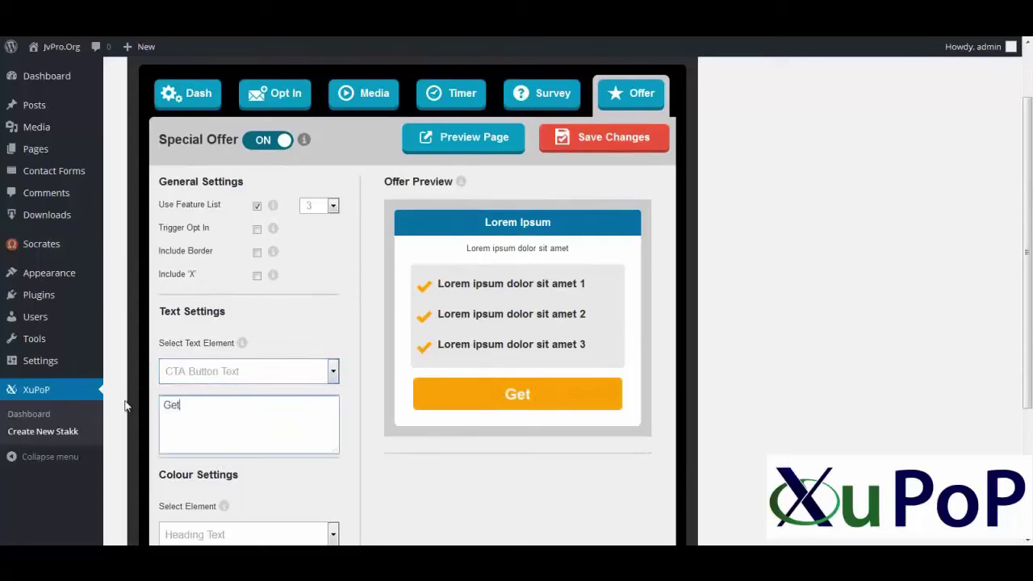
text( Instant Access)
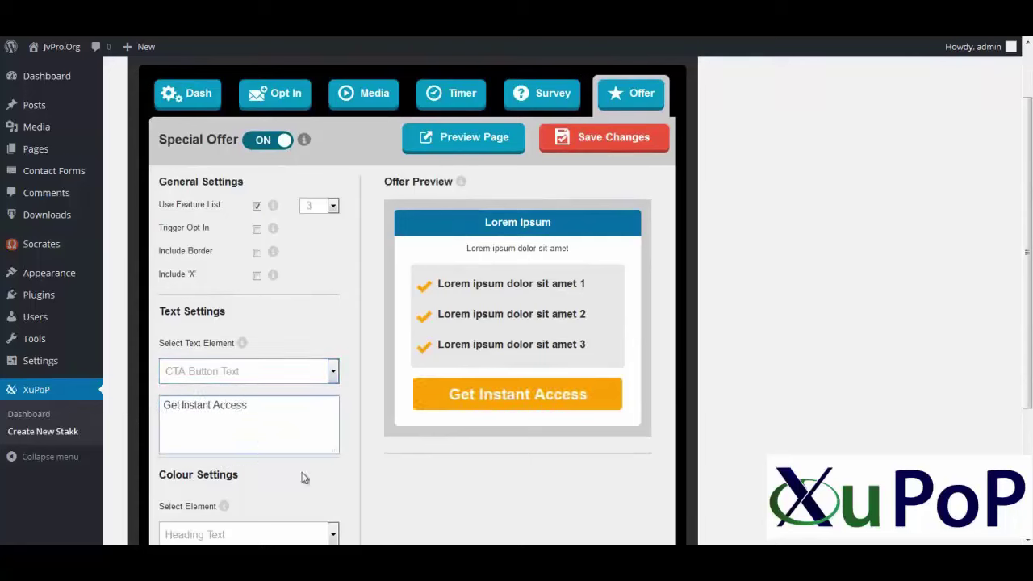
click(389, 500)
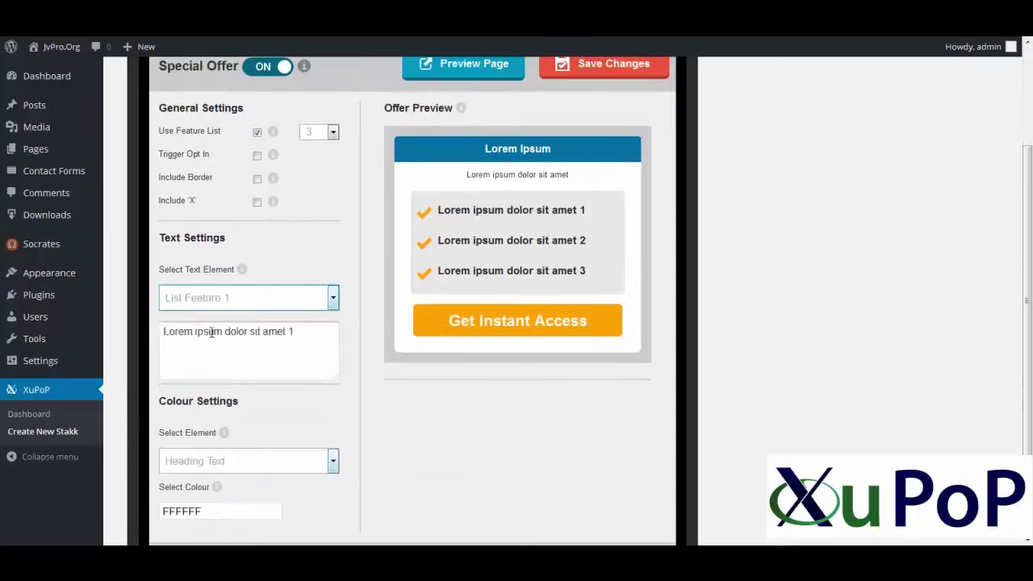
Replace the List Feature 1 text of the special offer with "Best Plugin Ever".
drag(305, 330, 75, 343)
text(Best)
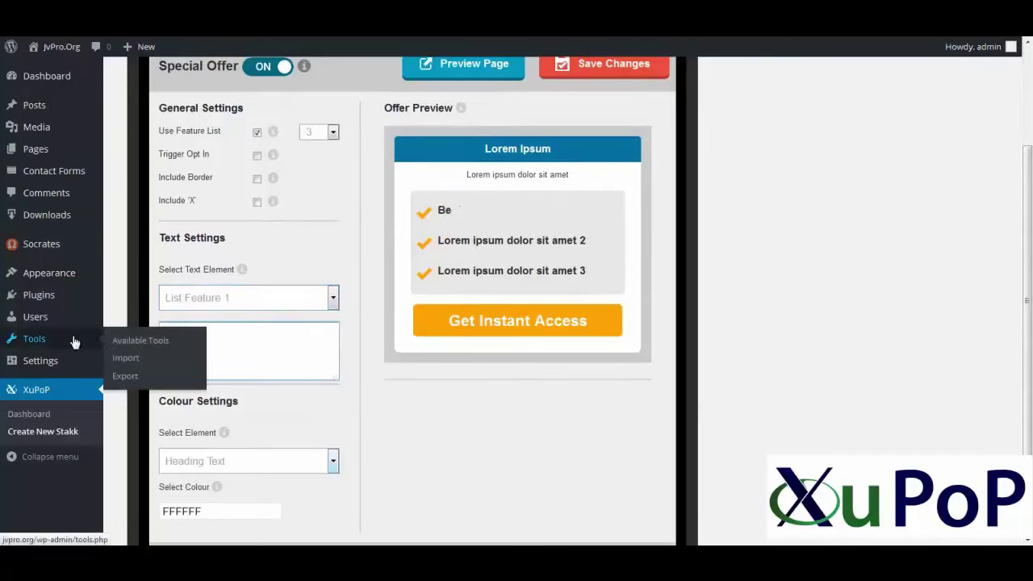
text( Plugin Ever)
Select List Feature 2 as the text element and set its text to "5 in 1 conversion system".
click(242, 298)
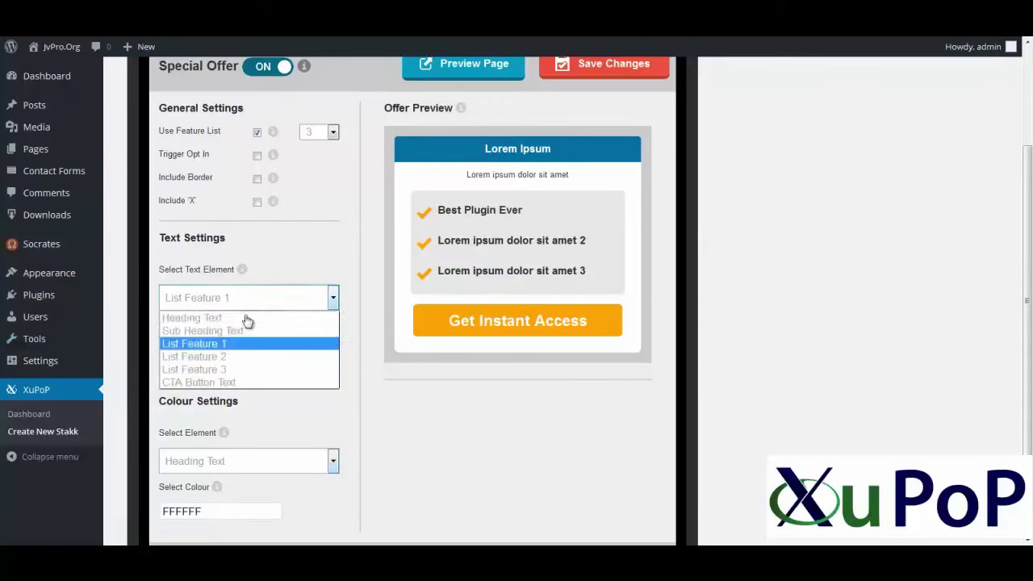
click(221, 363)
drag(305, 331, 83, 346)
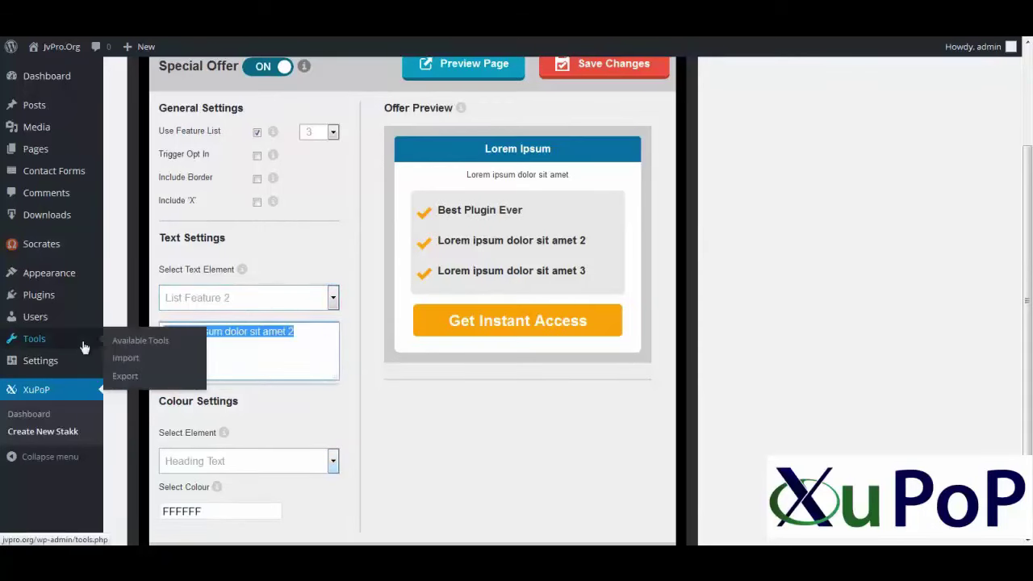
text(5 in)
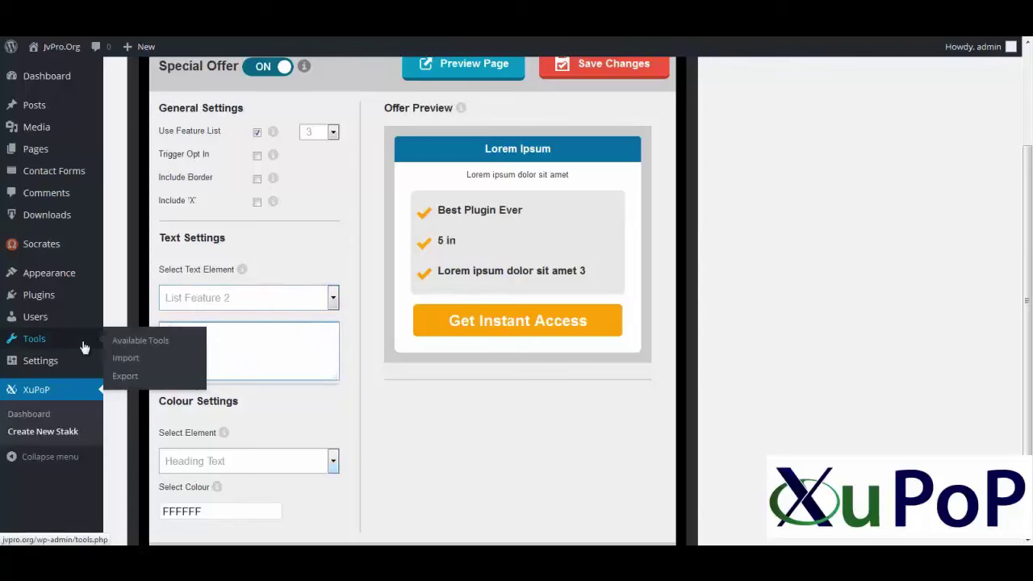
text(1)
key(BackSpace)
text(1)
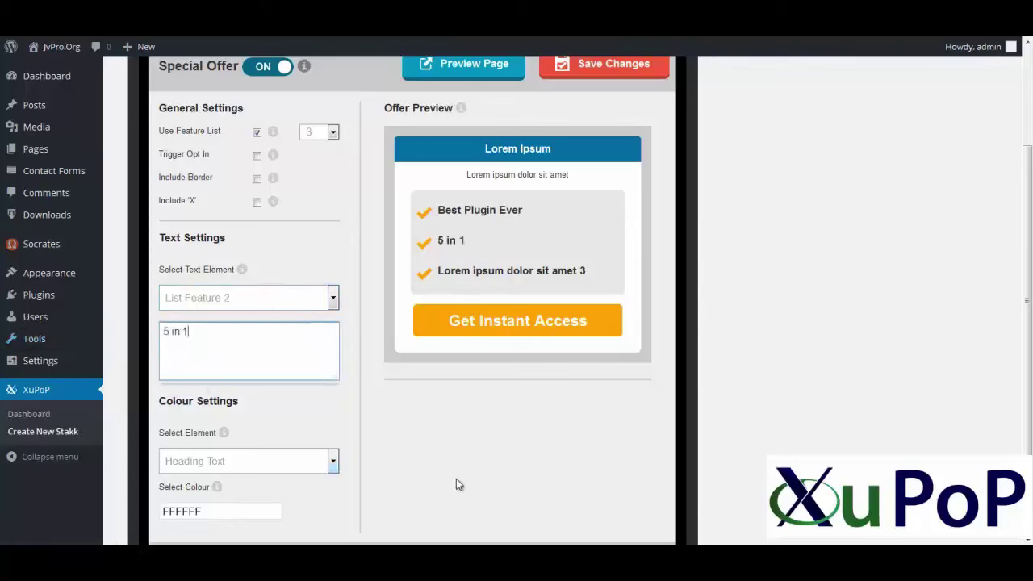
text( conversion system)
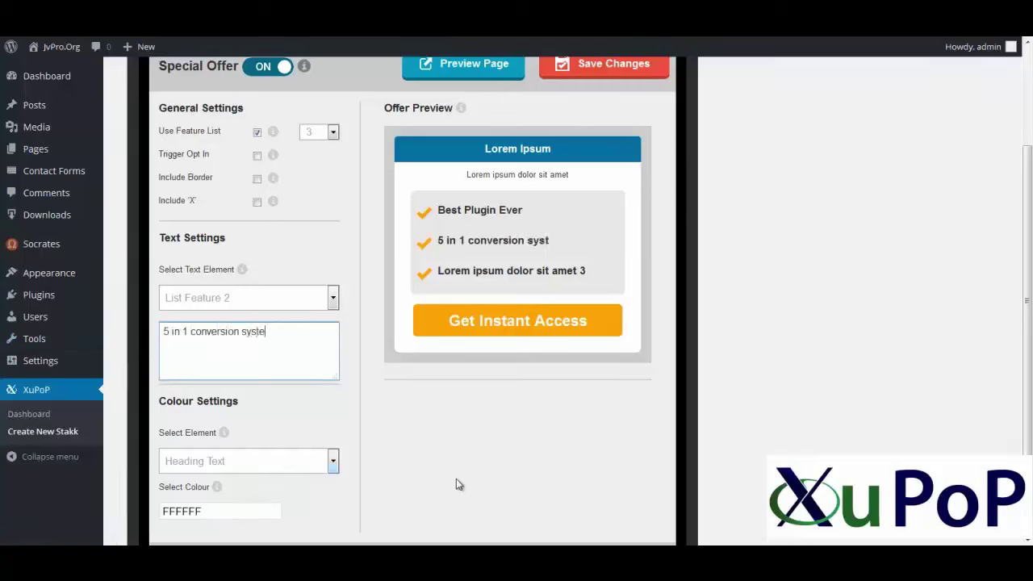
Select List Feature 3 as the text element and set its text to "Skyrocket Your sites profits".
key(Return)
text(Sky)
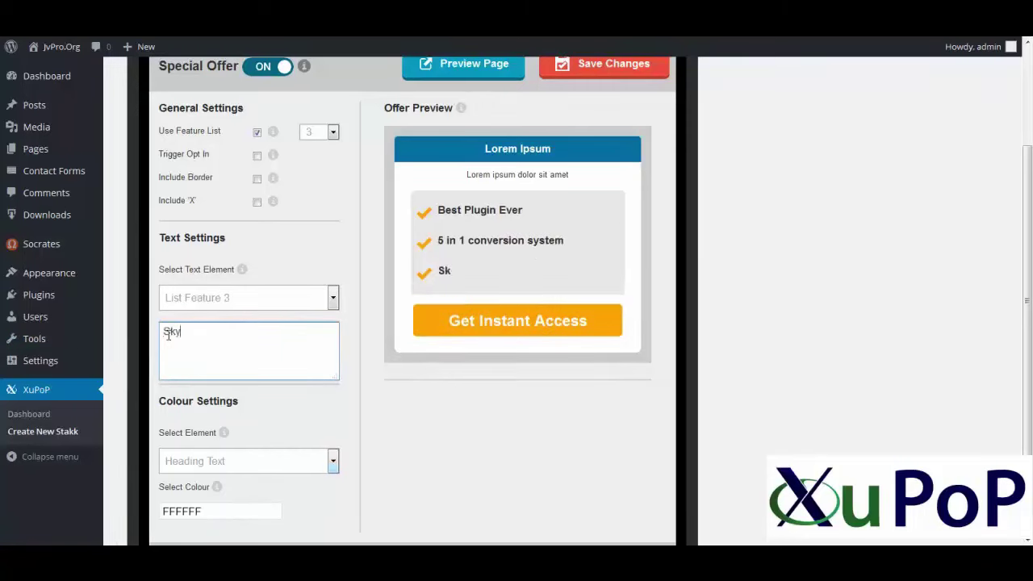
text(rocket Your)
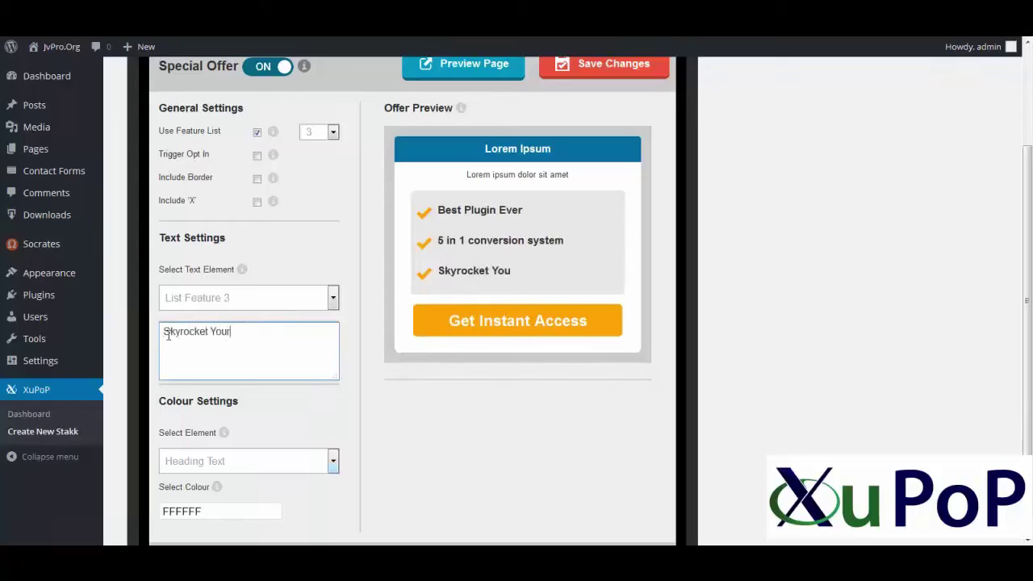
text( sistes)
key(BackSpace)
key(BackSpace)
key(BackSpace)
key(BackSpace)
key(BackSpace)
text(tes profits)
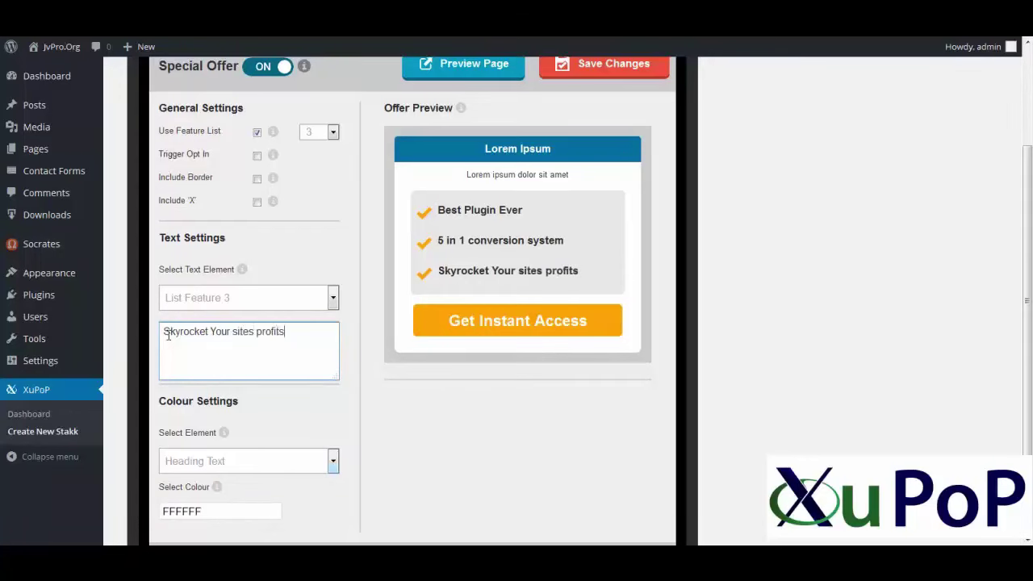
Save the changes made to the special offer settings.
click(487, 541)
click(557, 63)
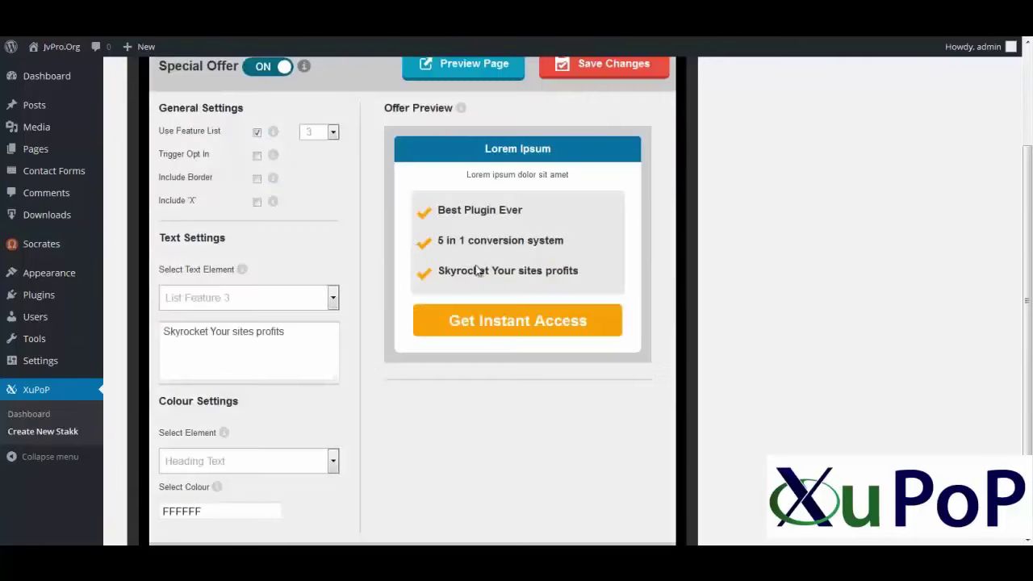
scroll(411, 350, up, 3)
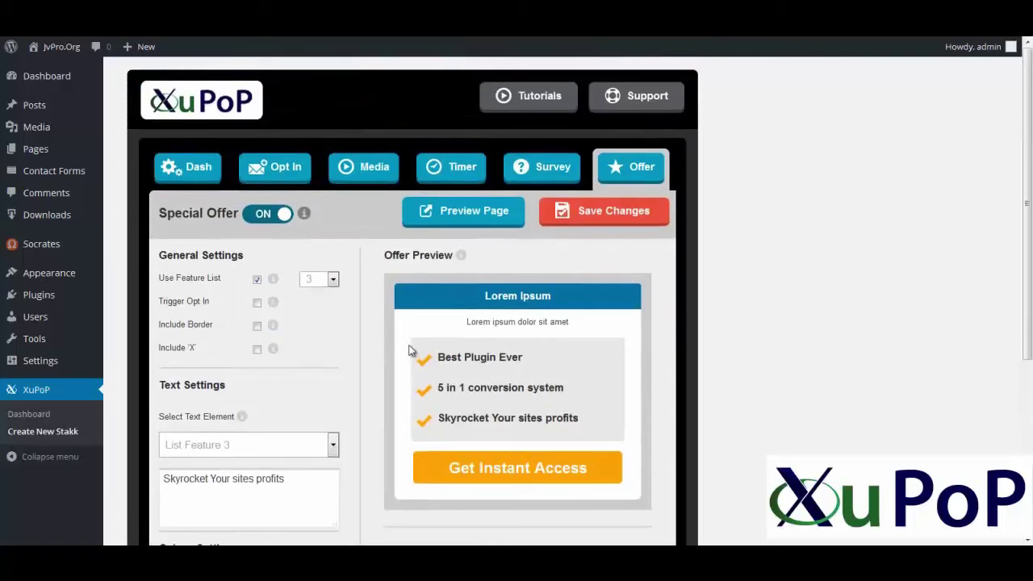